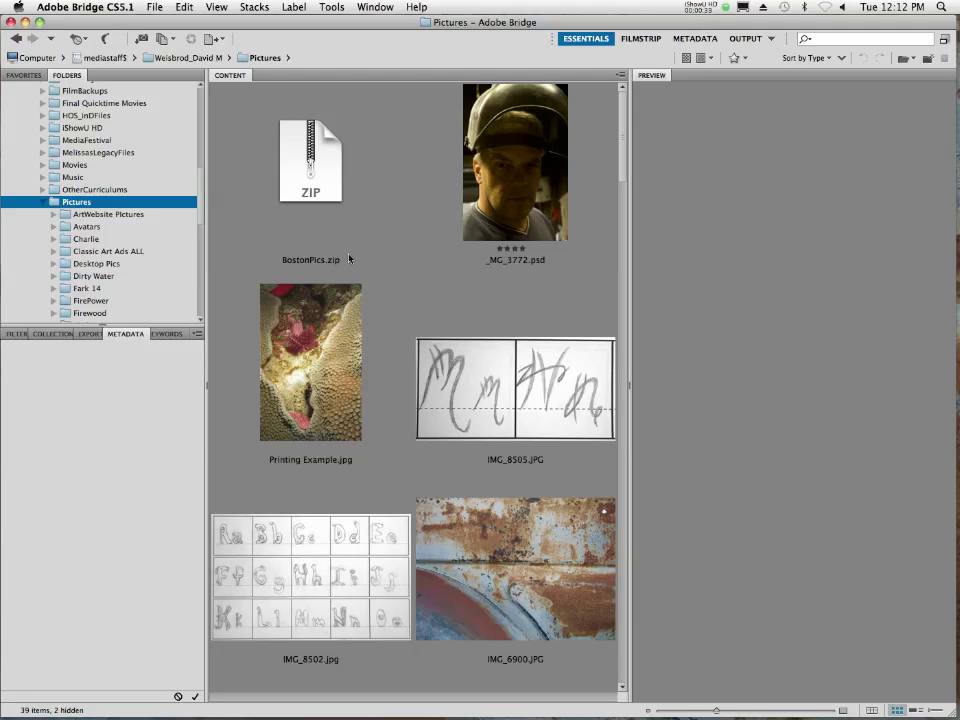
# - Check the Pictures and BostonPics.zip context menus, then preview Printing Example.jpg and IMG_8502.jpg
pyautogui.rightClick(55, 203)
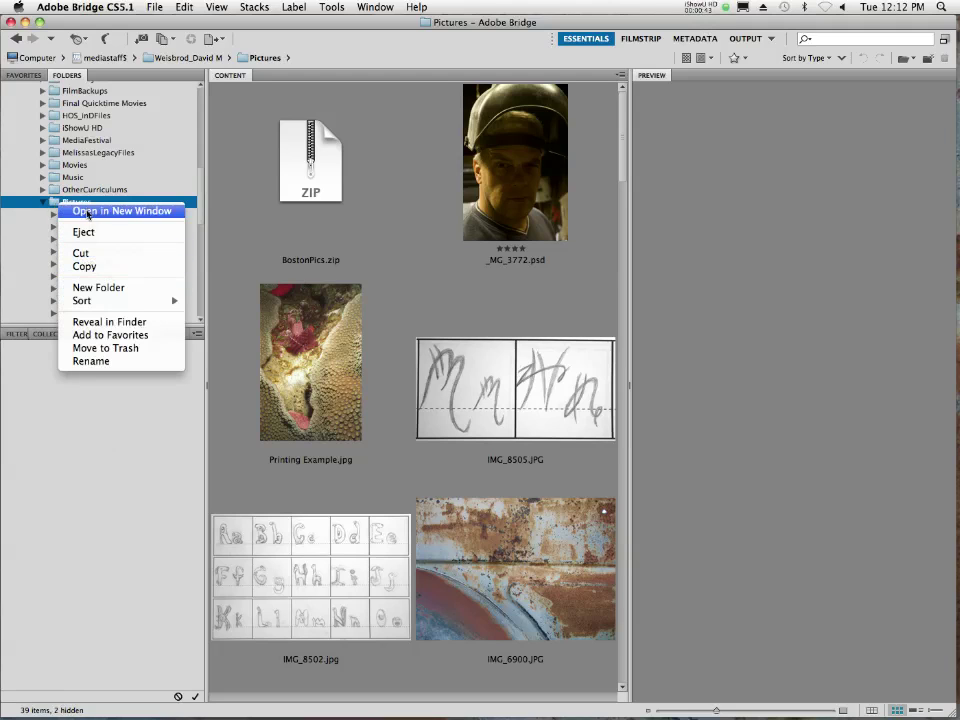
pyautogui.rightClick(411, 156)
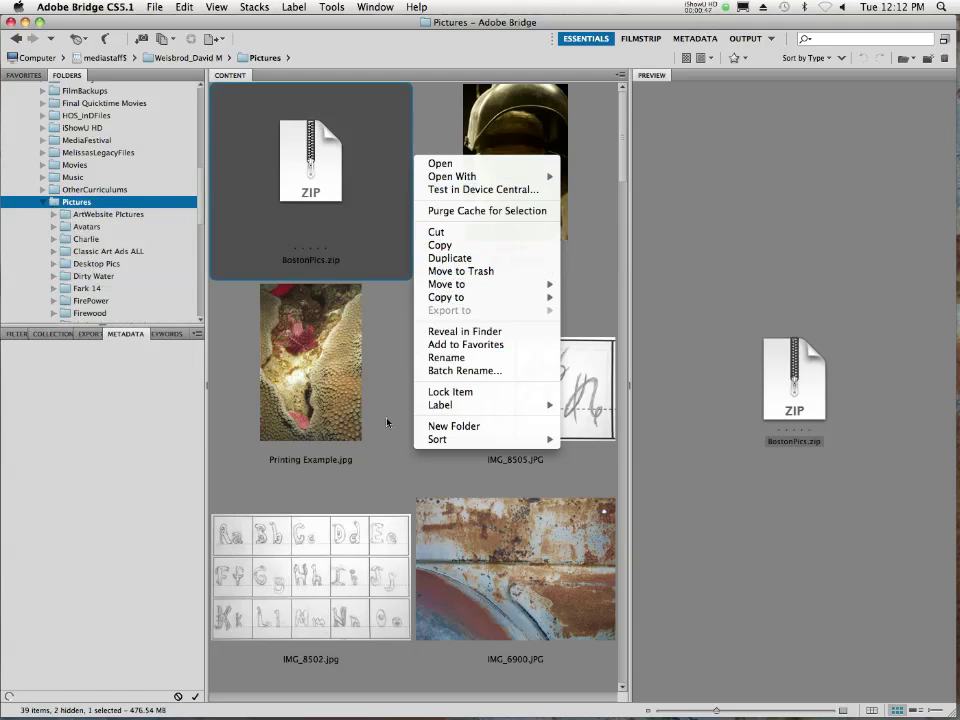
pyautogui.click(491, 584)
pyautogui.click(405, 472)
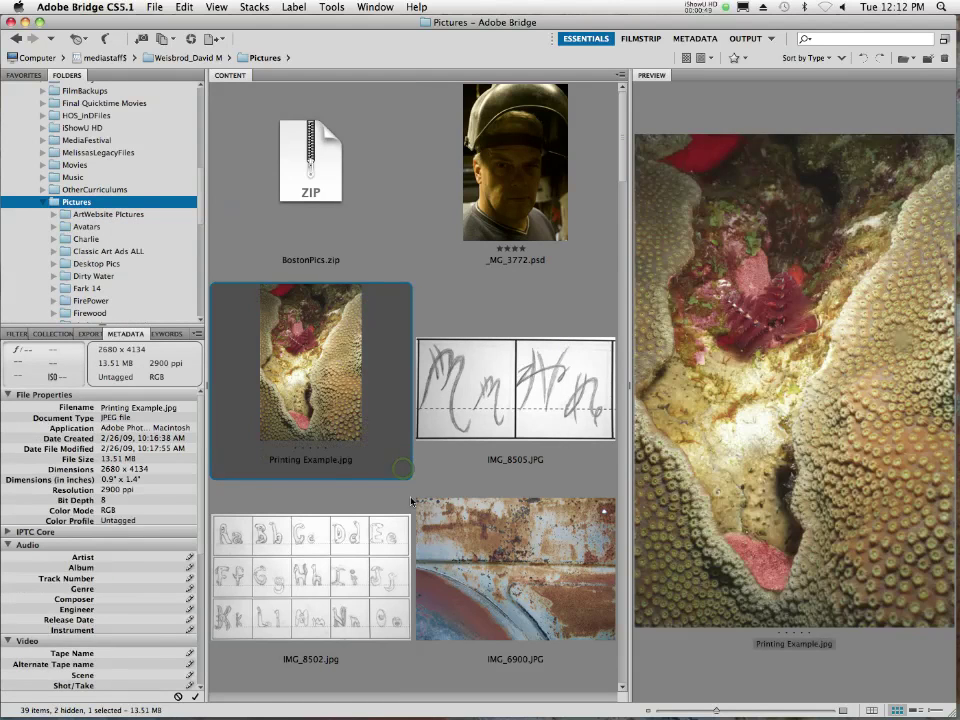
pyautogui.press('Down')
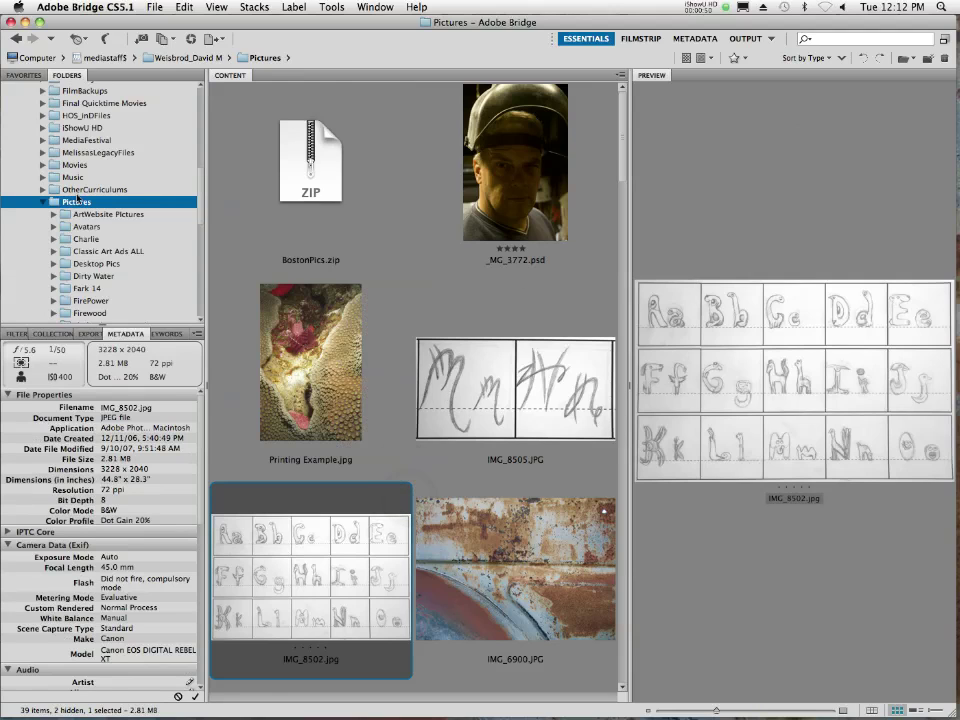
# - Create a new folder named 'Project 2' inside the Pictures folder
pyautogui.rightClick(56, 203)
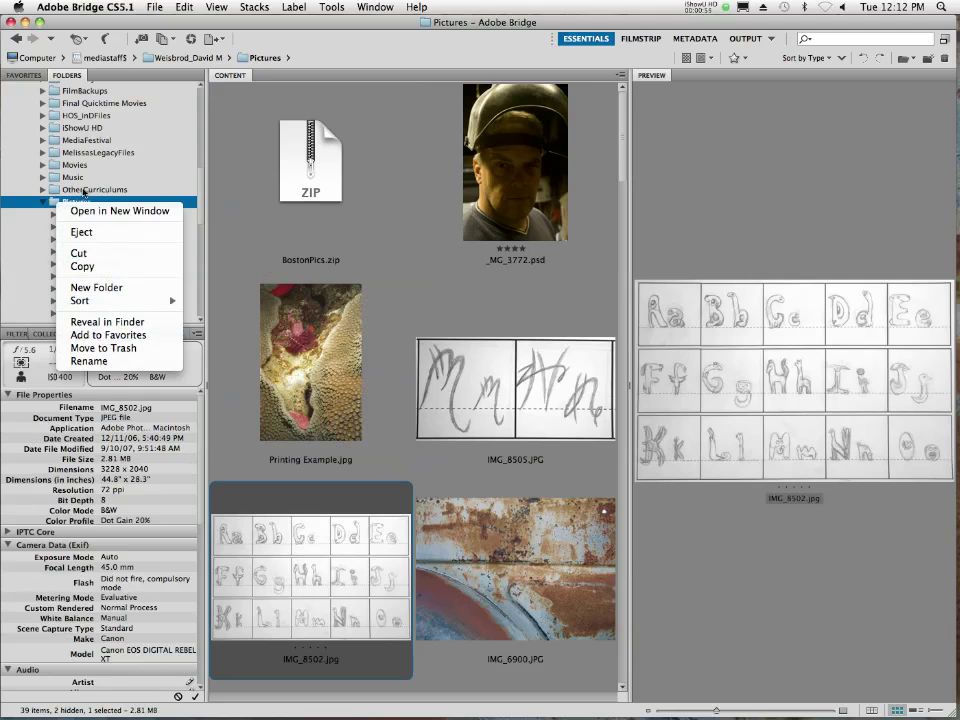
pyautogui.click(37, 189)
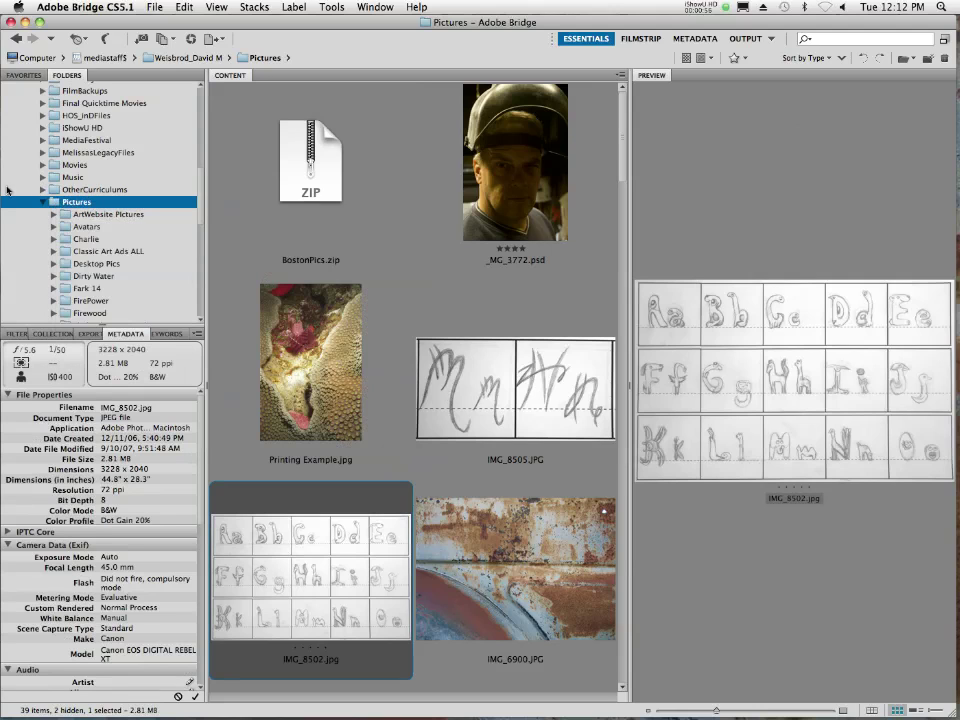
pyautogui.rightClick(60, 204)
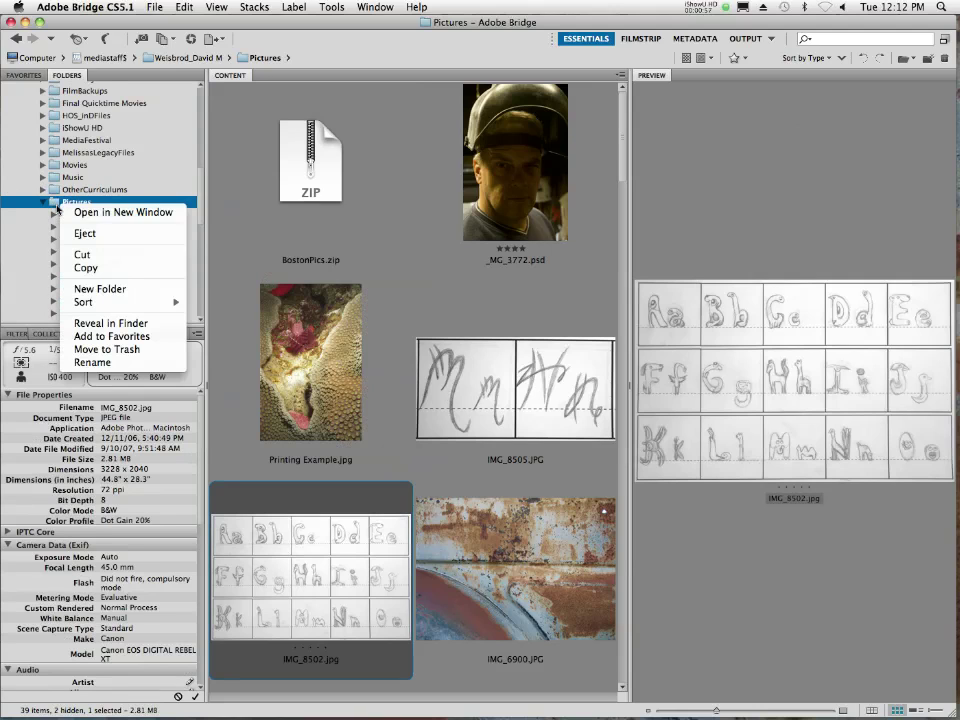
pyautogui.click(102, 289)
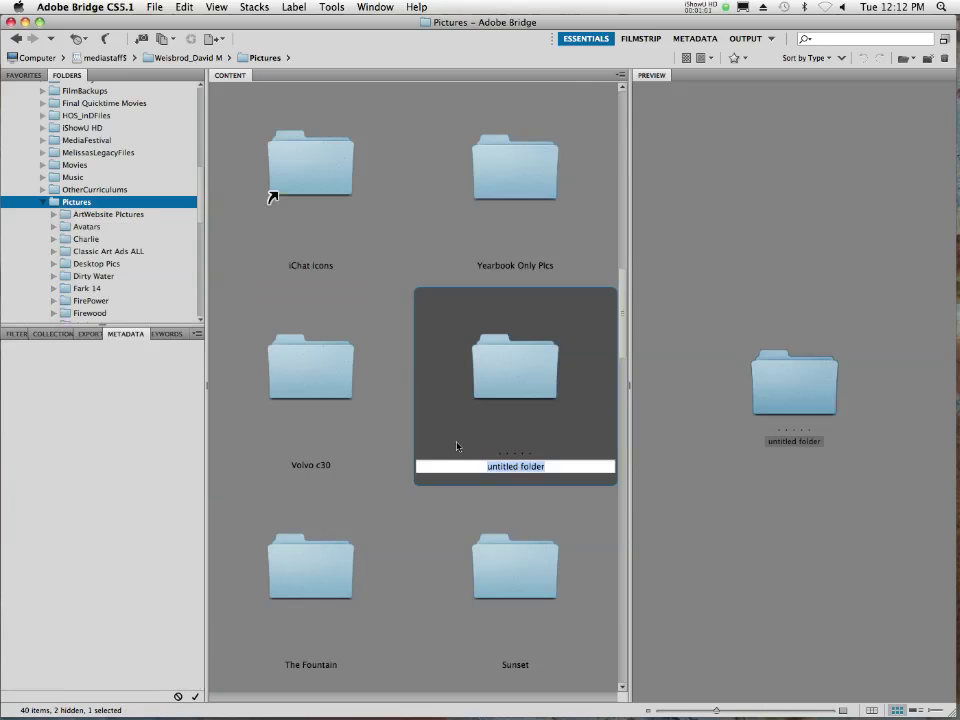
pyautogui.write('Project 2')
pyautogui.press('Return')
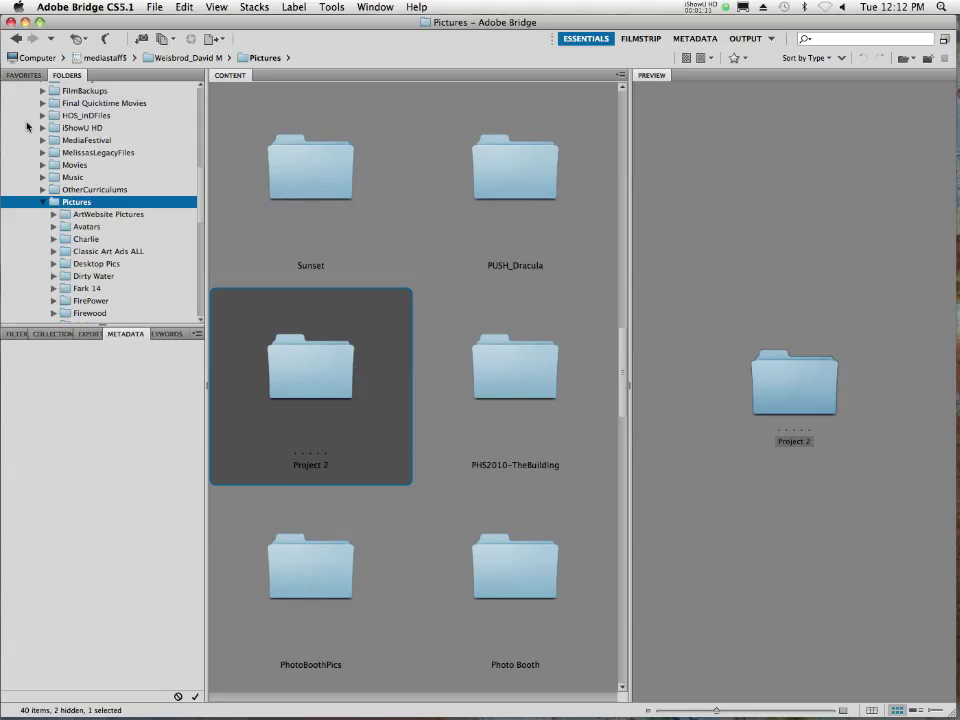
pyautogui.click(25, 22)
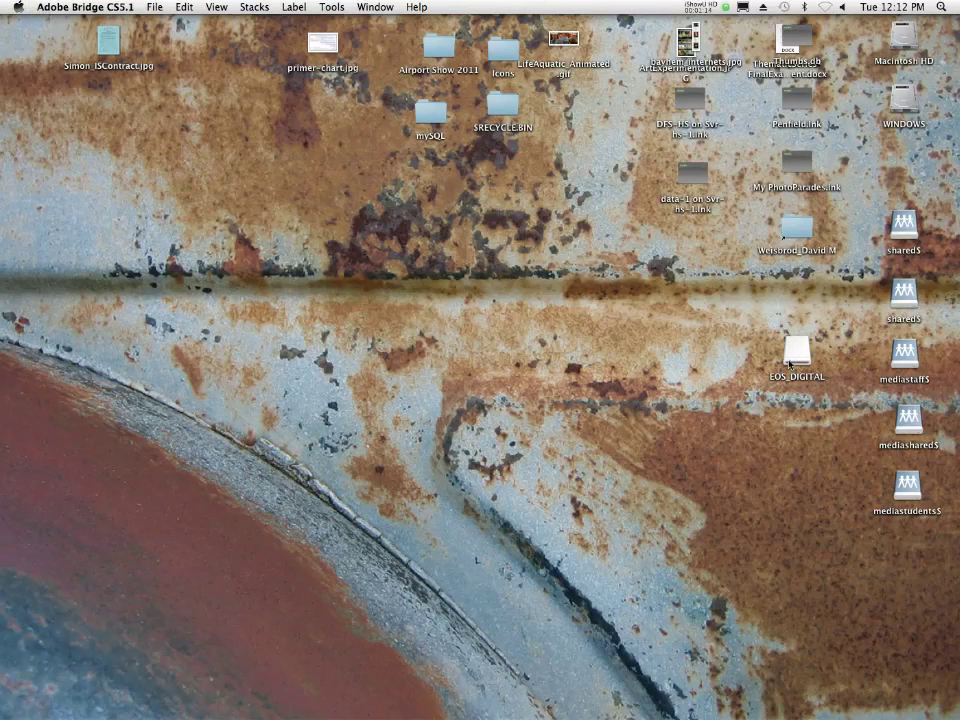
pyautogui.moveTo(584, 700)
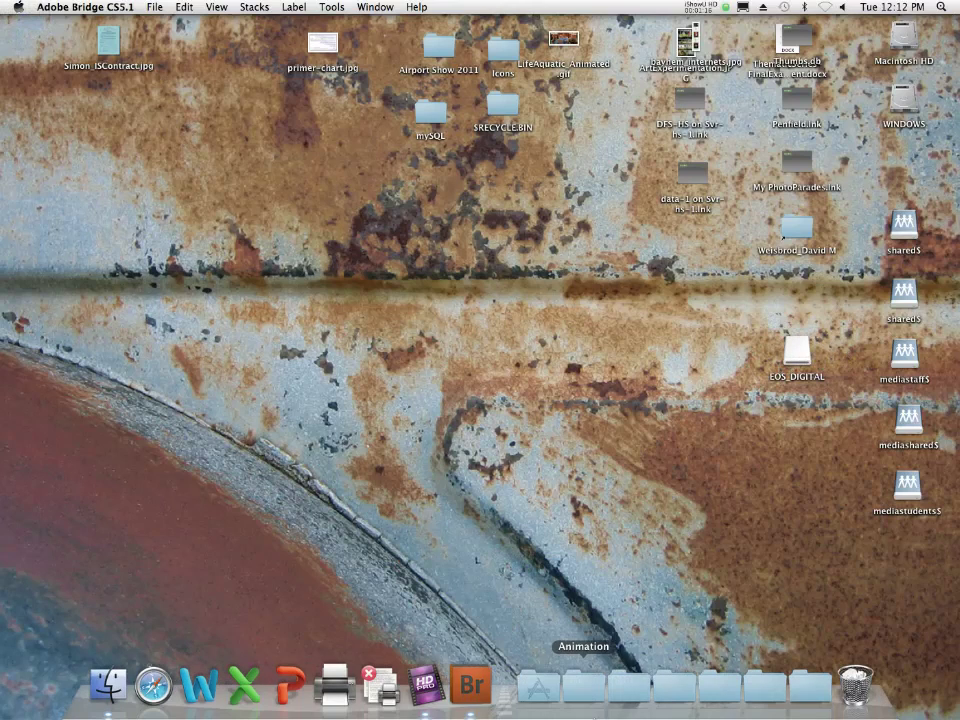
pyautogui.click(472, 686)
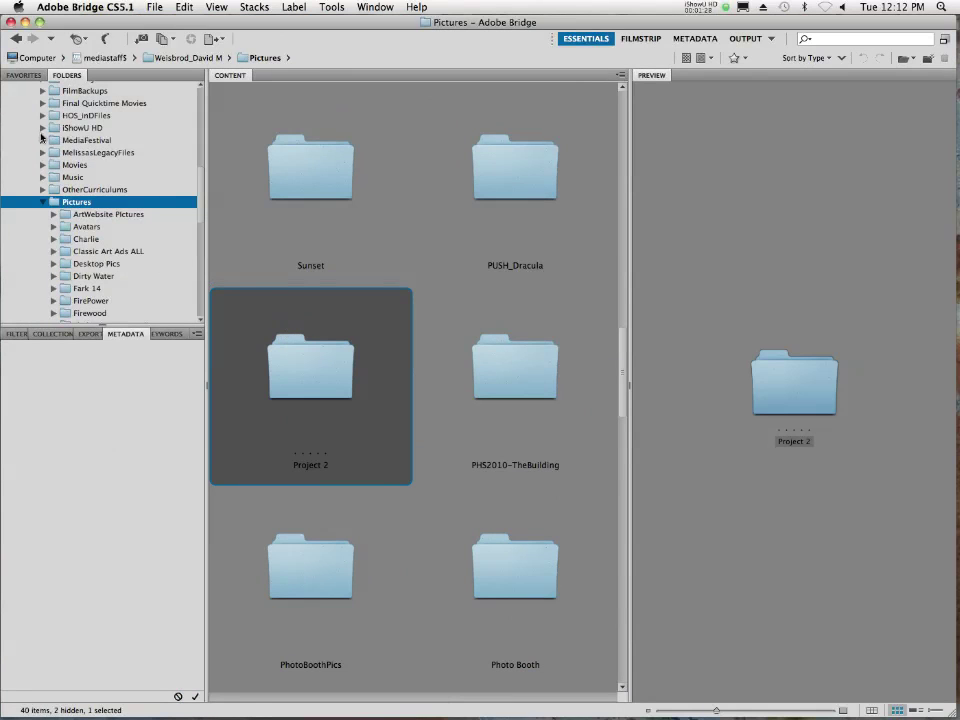
# - Browse the Folders panel, expanding and collapsing the mediastaff$ and mediastudents$ drives and Favorites
pyautogui.scroll(10, 40, 140)
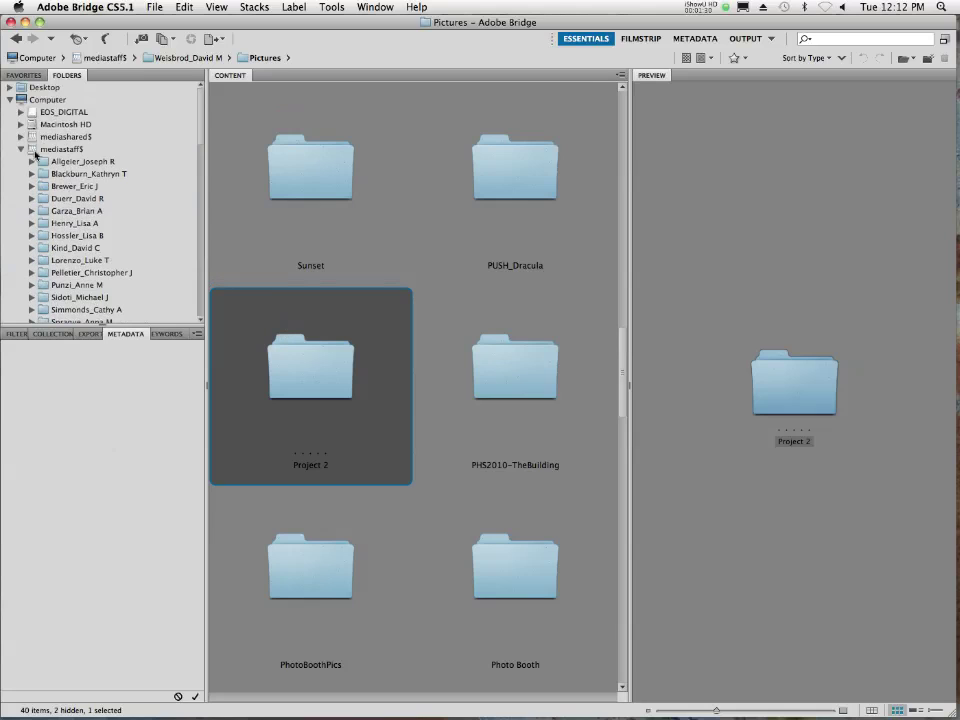
pyautogui.click(21, 148)
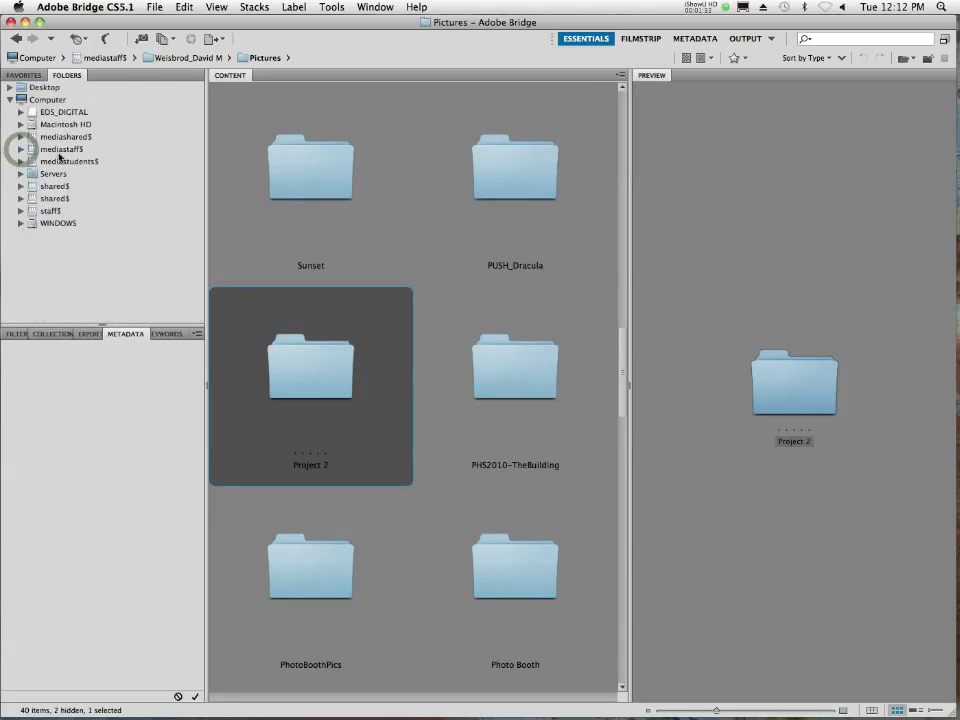
pyautogui.click(25, 76)
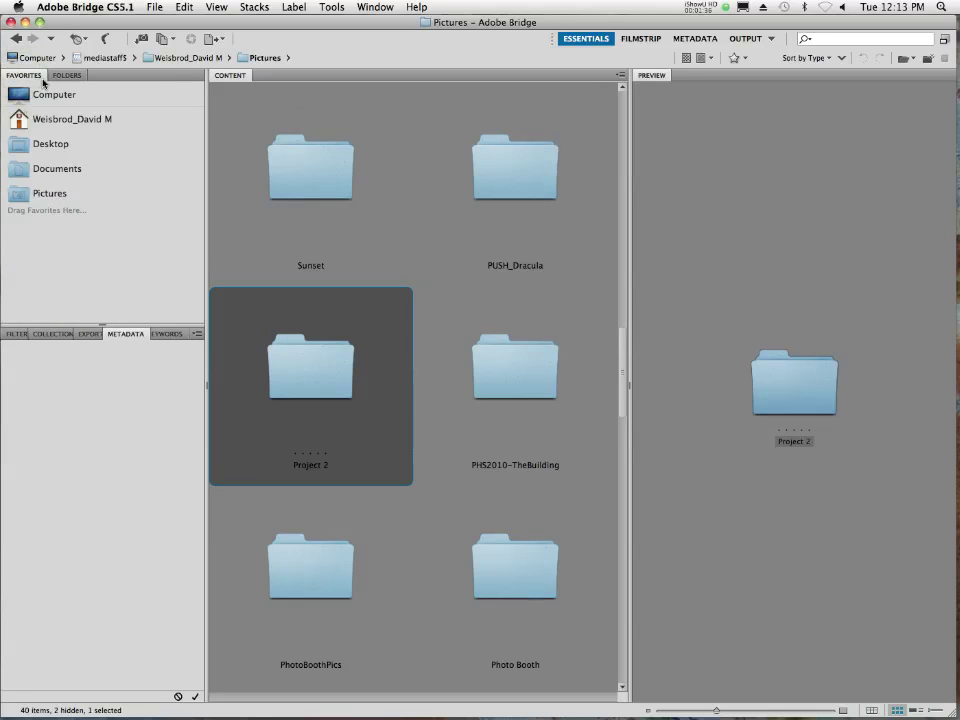
pyautogui.click(64, 76)
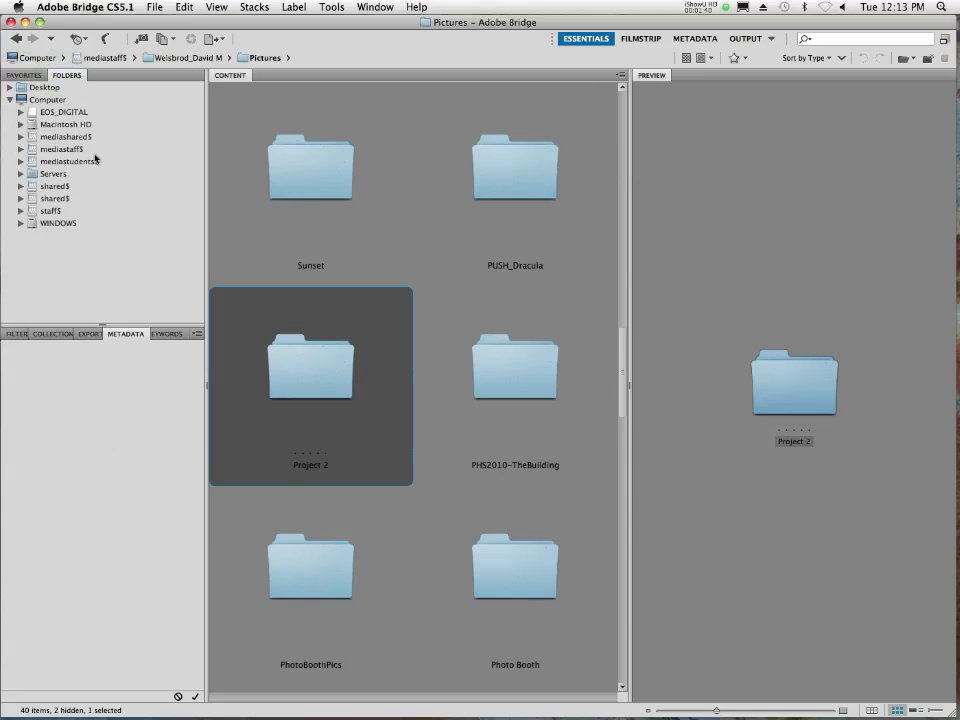
pyautogui.click(21, 161)
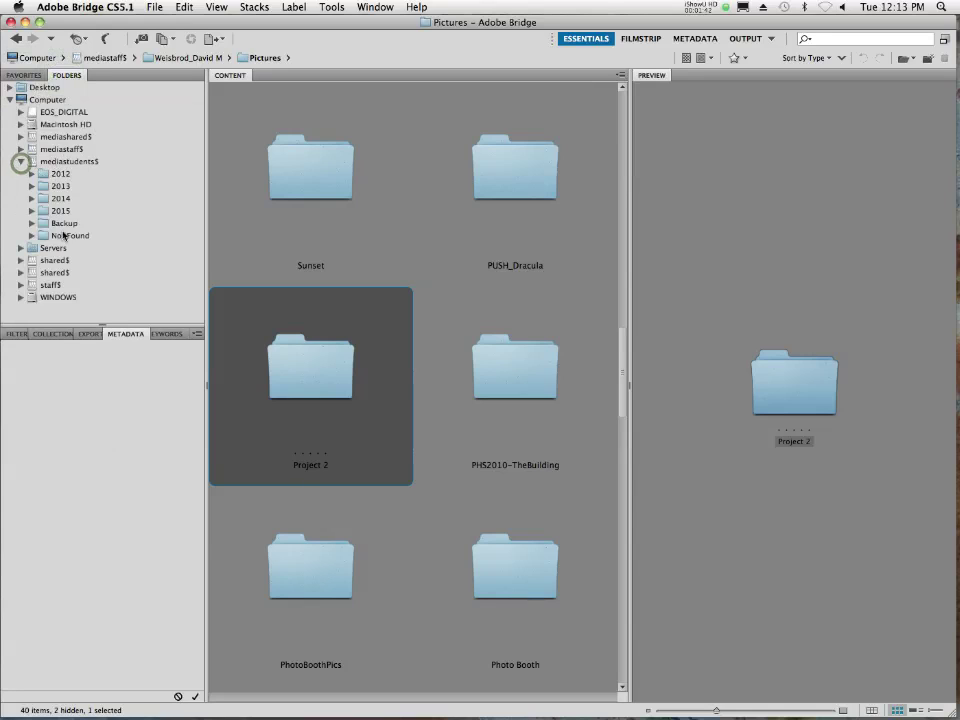
pyautogui.click(32, 175)
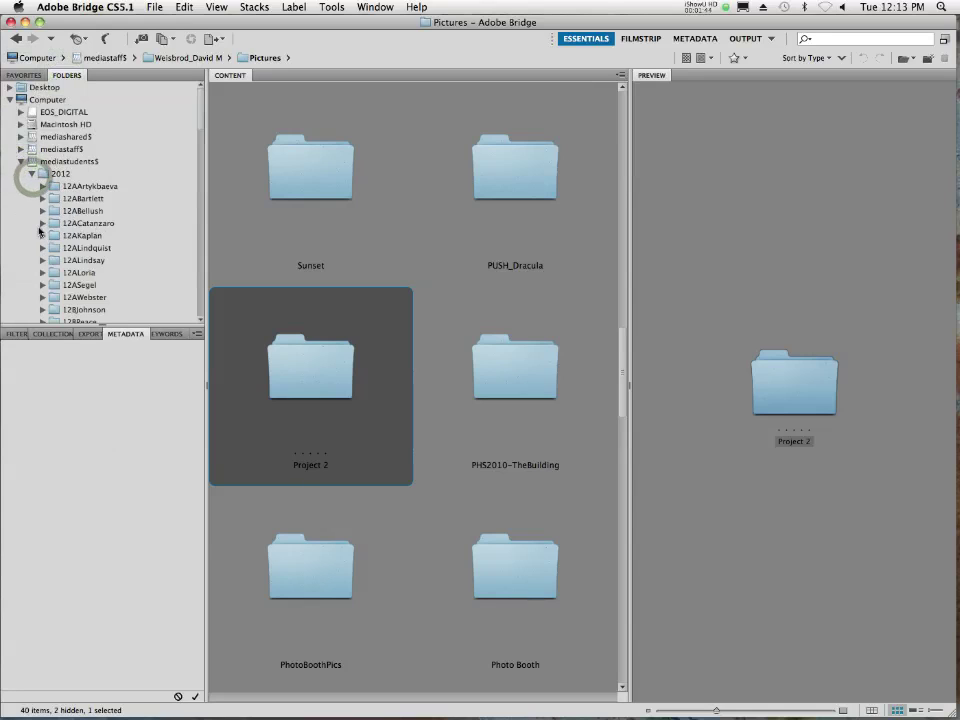
pyautogui.click(22, 162)
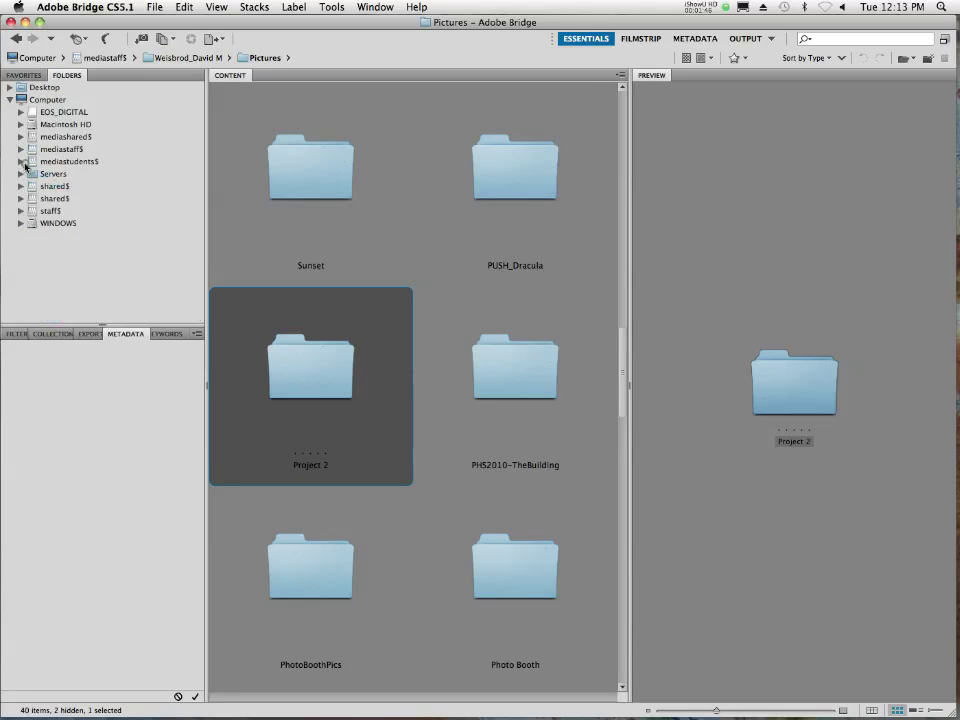
pyautogui.click(21, 149)
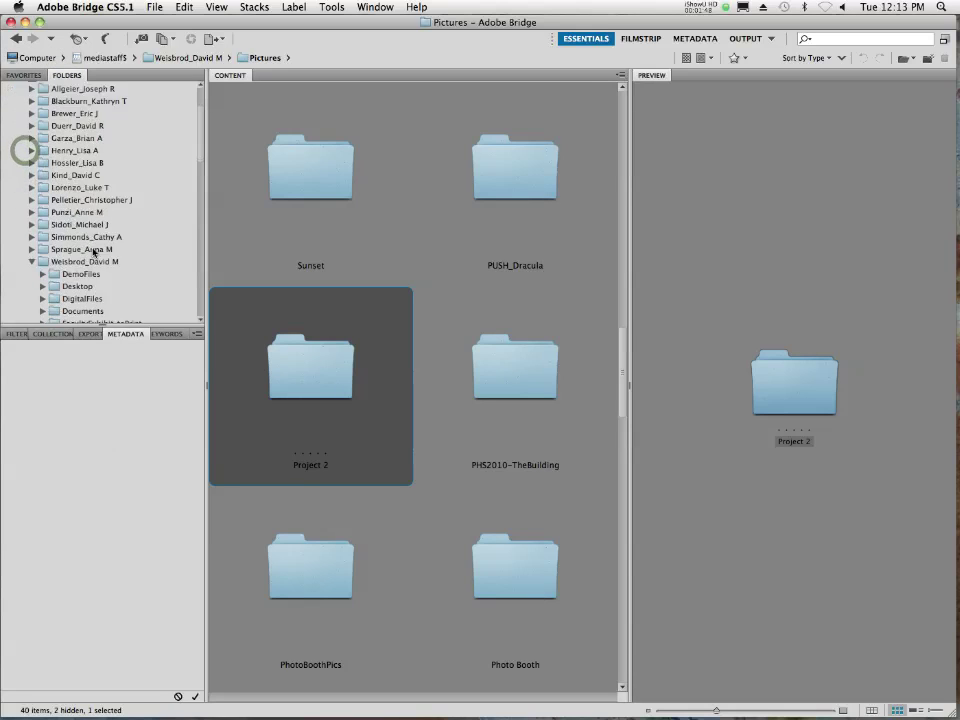
# - Open Project 2 under Pictures to confirm it holds no items
pyautogui.scroll(-10, 73, 256)
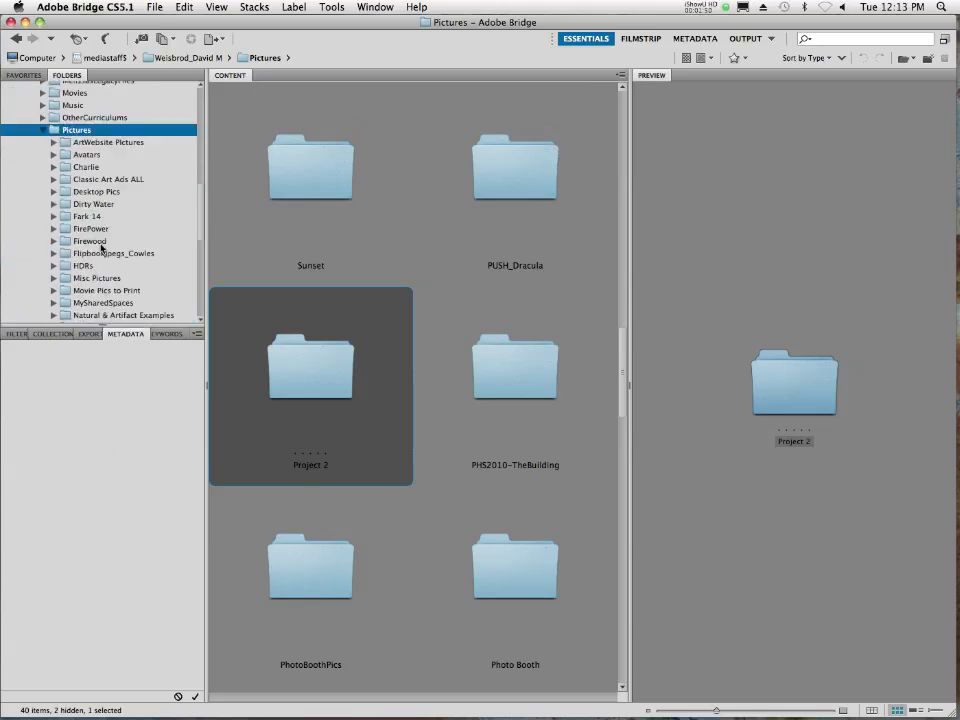
pyautogui.scroll(-2, 100, 256)
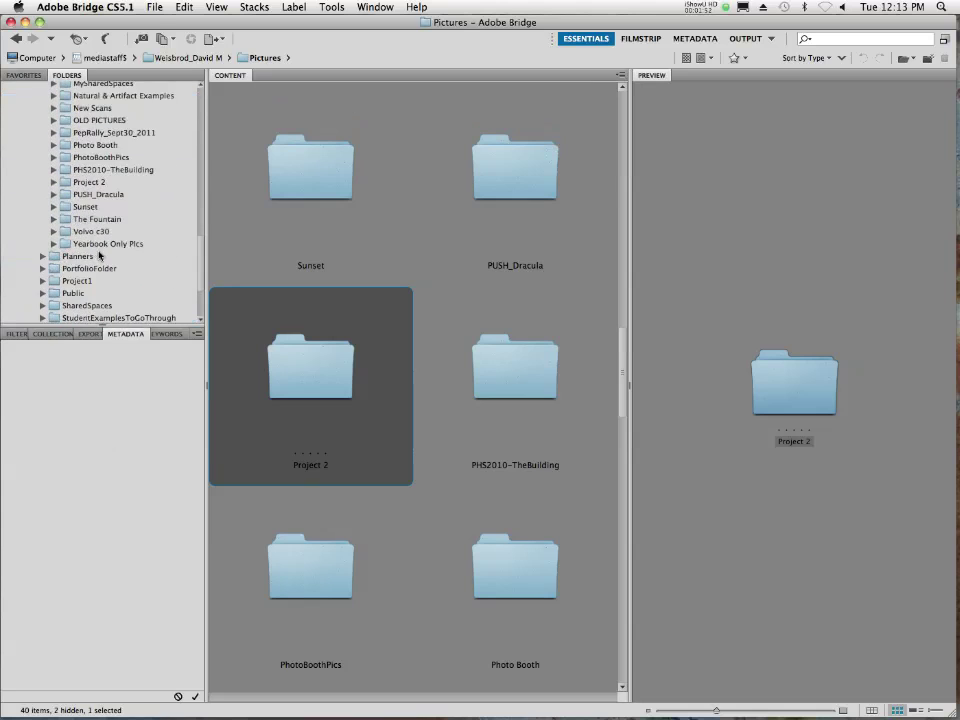
pyautogui.scroll(4, 80, 252)
pyautogui.click(67, 260)
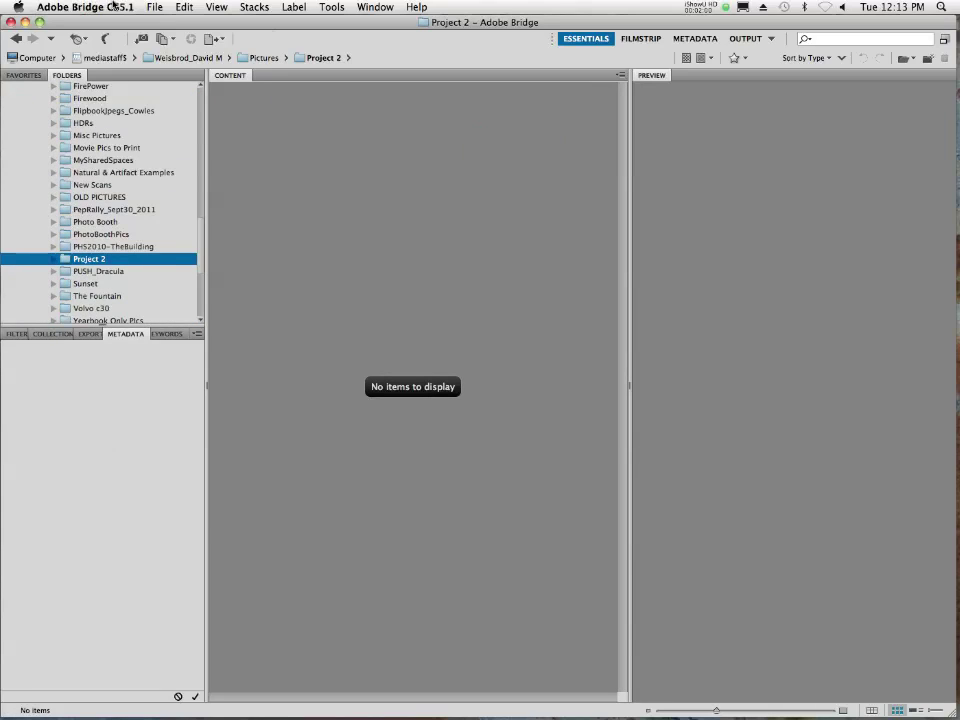
pyautogui.click(151, 7)
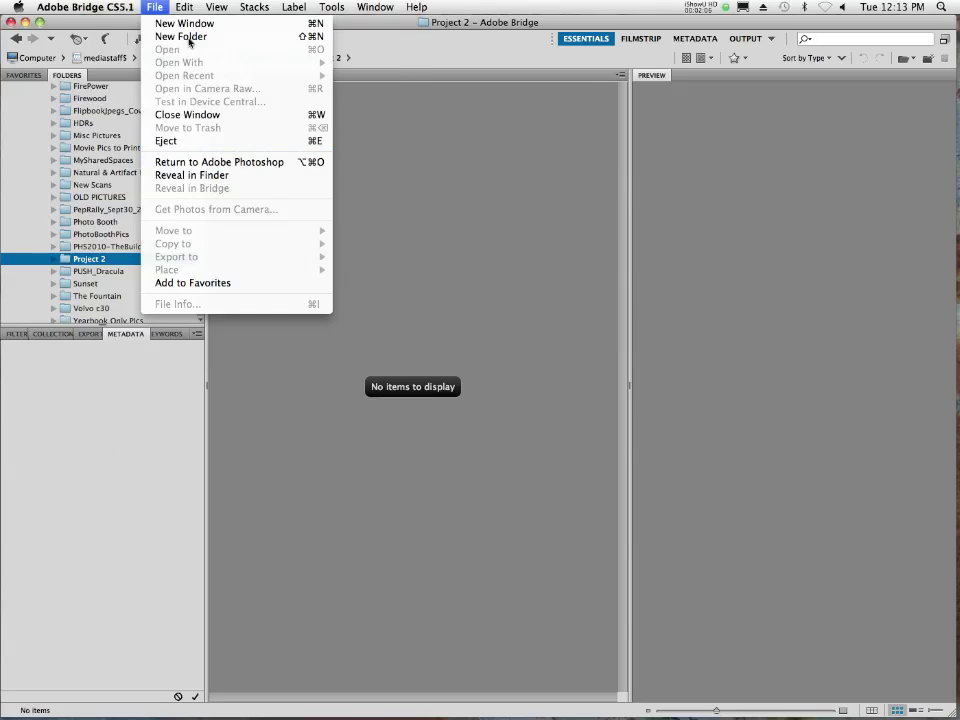
pyautogui.click(120, 17)
pyautogui.click(24, 22)
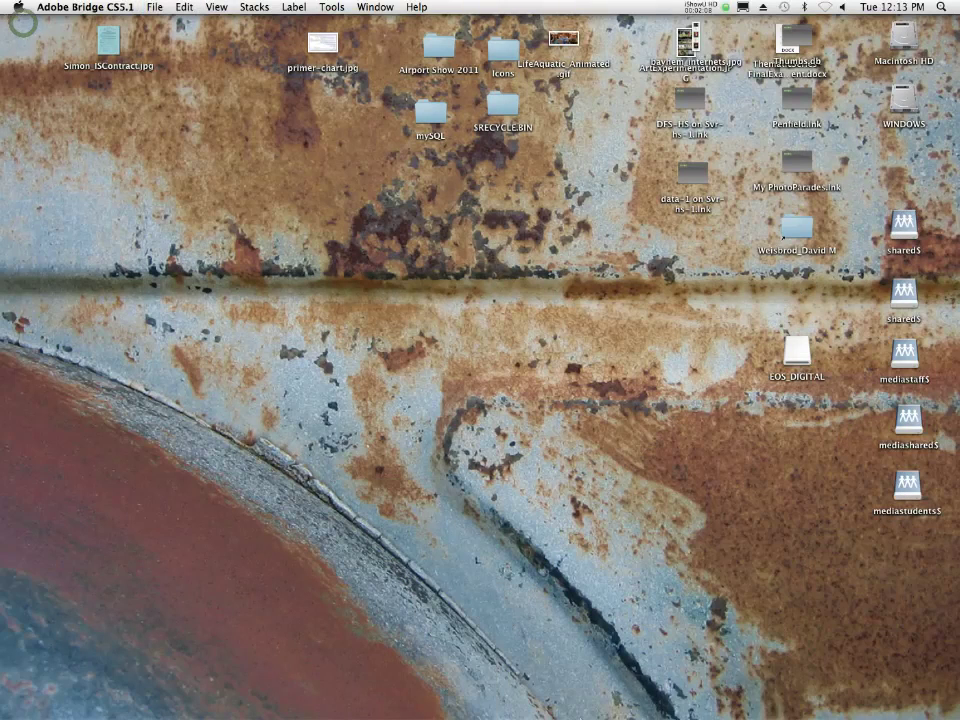
pyautogui.doubleClick(798, 352)
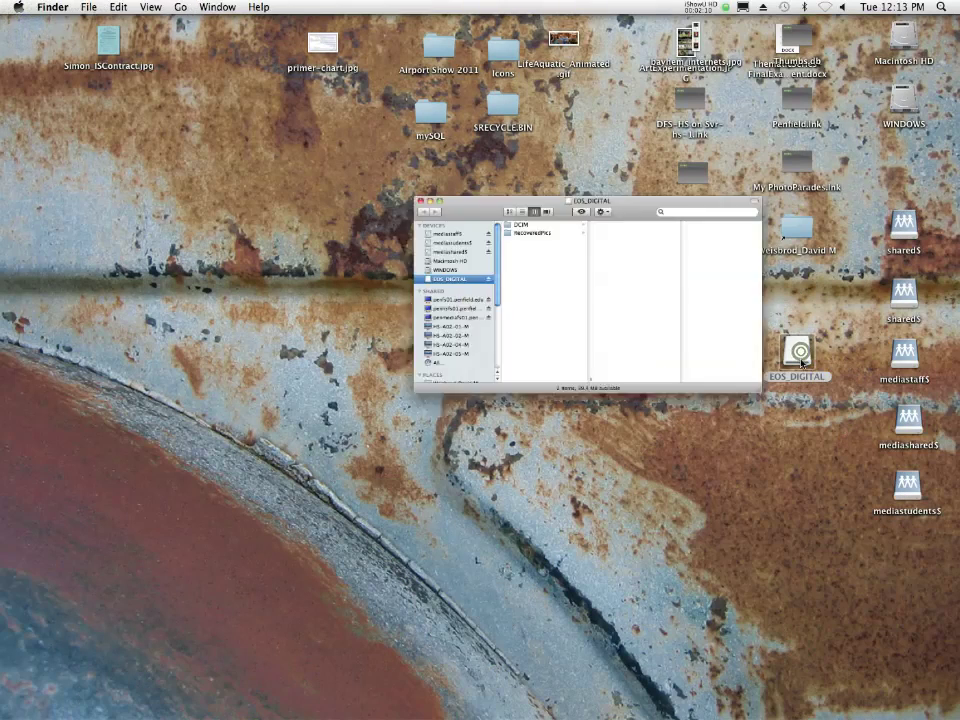
pyautogui.click(225, 122)
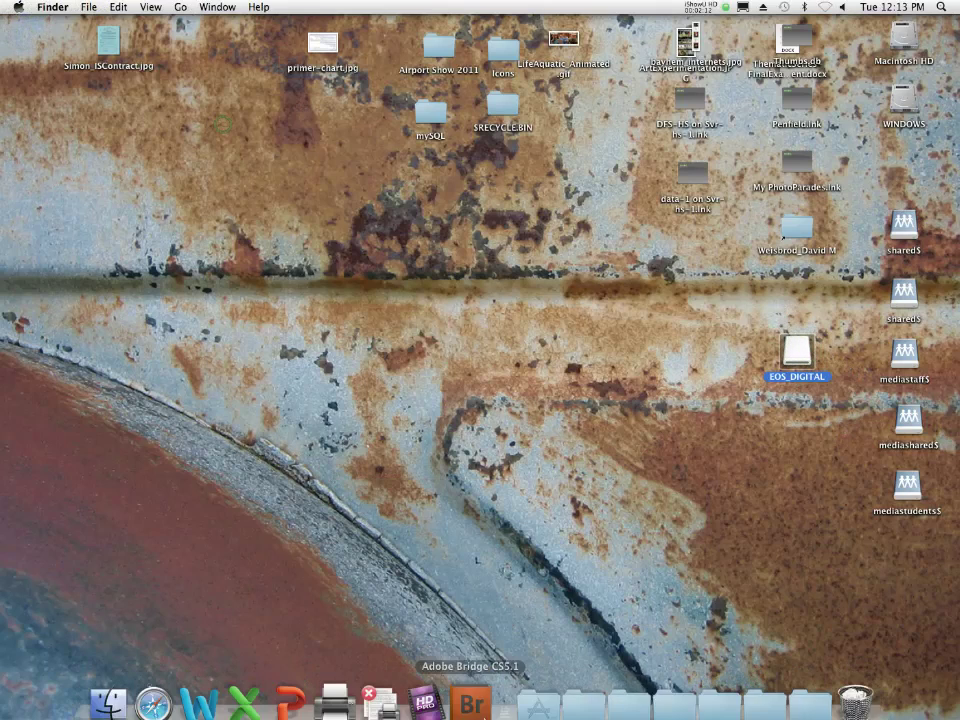
pyautogui.click(469, 686)
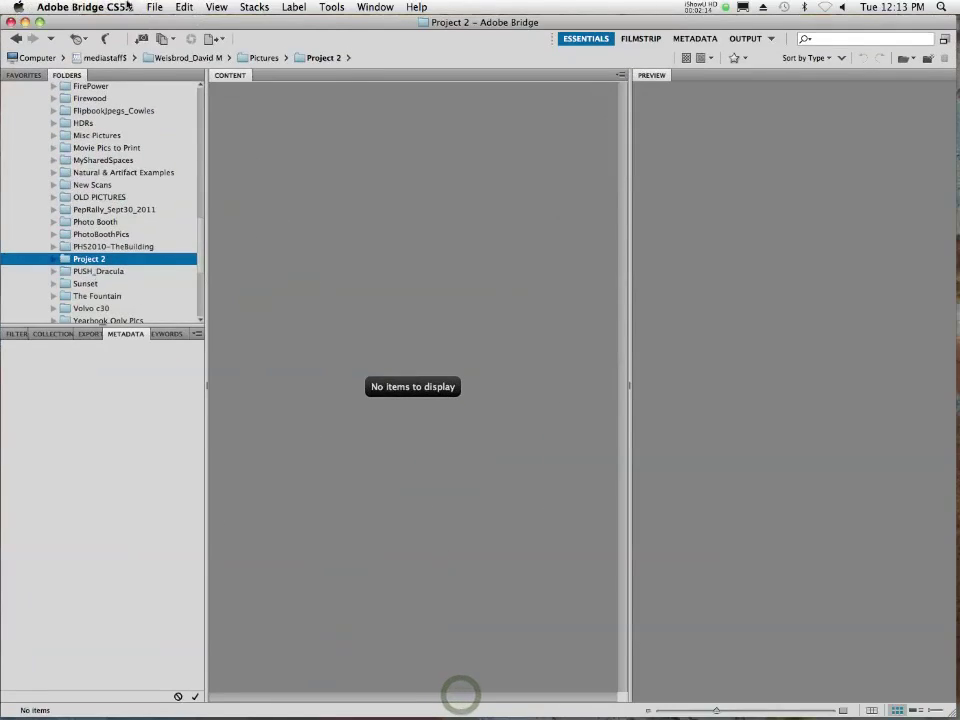
pyautogui.click(155, 7)
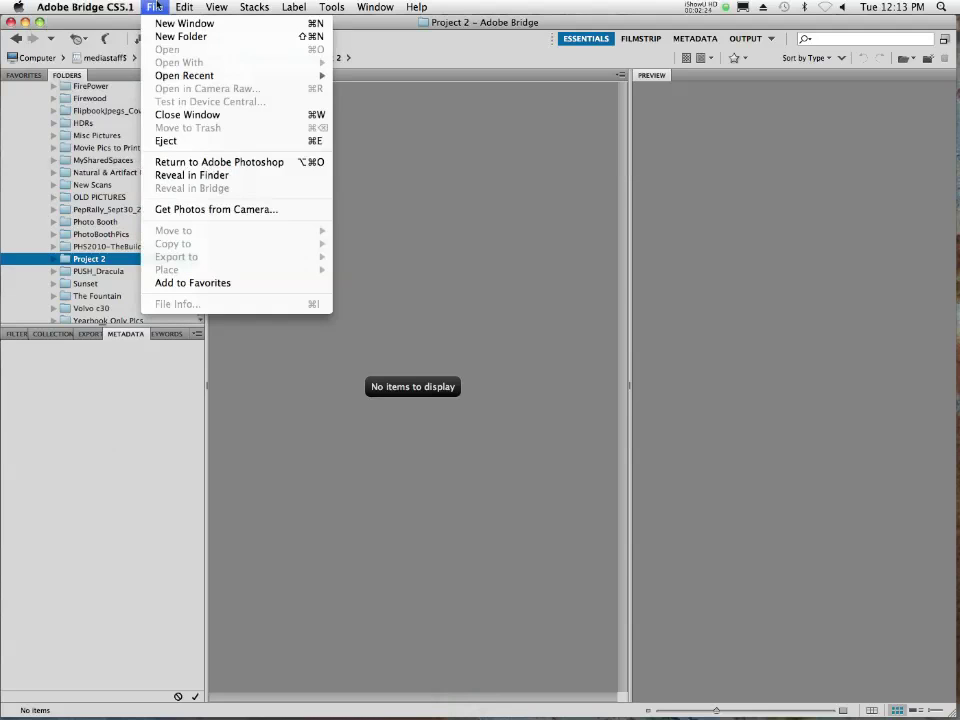
# - Launch Get Photos from Camera to load 379 files (1.90GB) from EOS_DIGITAL
pyautogui.click(182, 209)
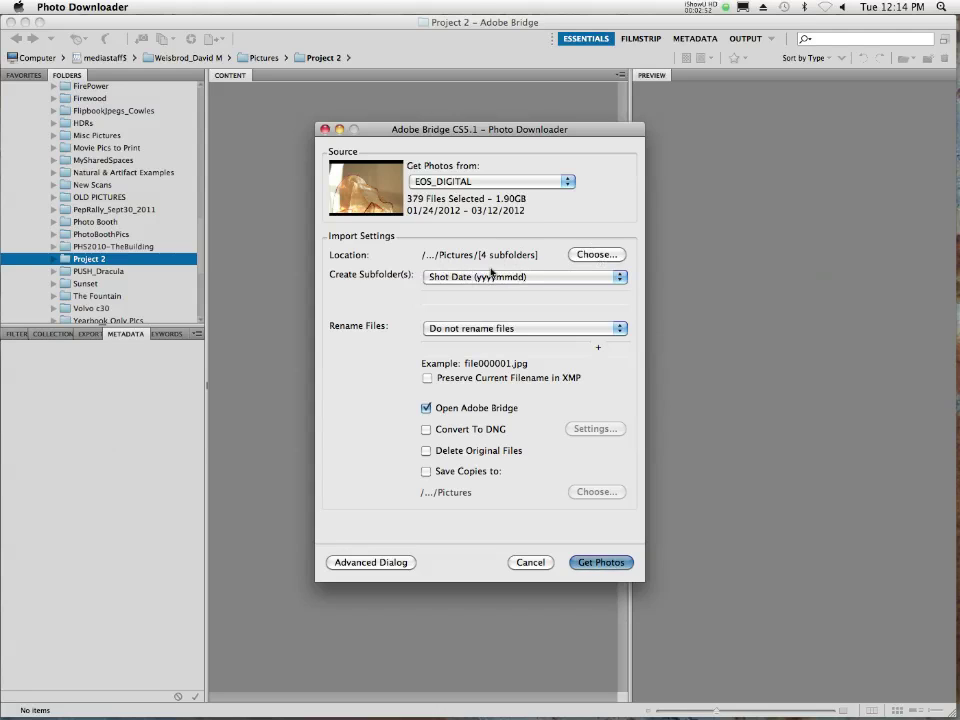
# - Point the download location at the user's Pictures > Project 2 folder on the mediastaff$ share
pyautogui.click(600, 254)
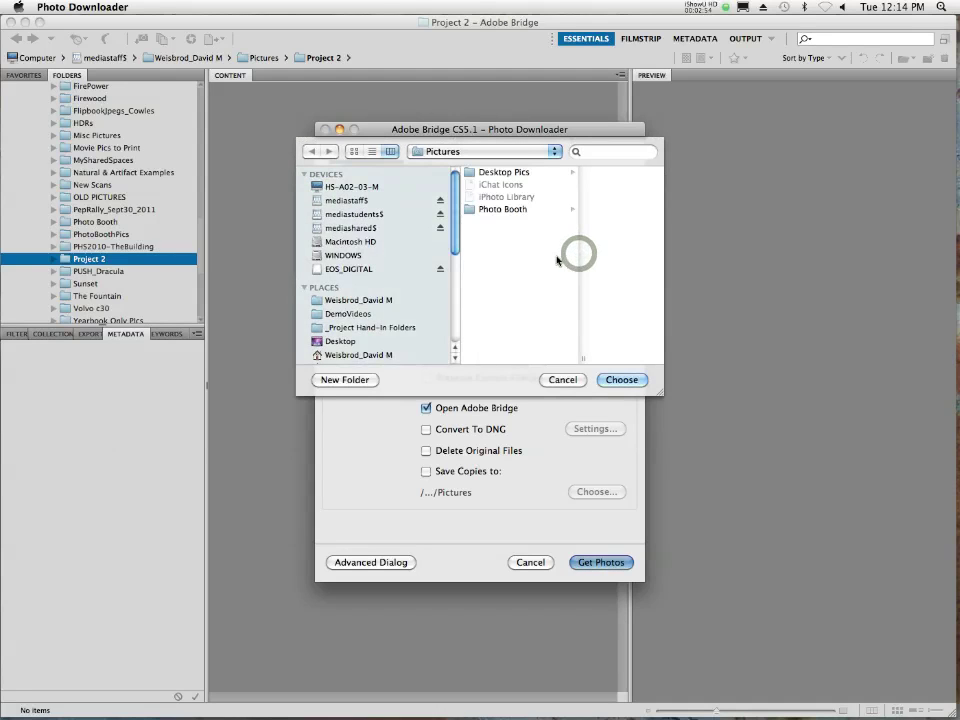
pyautogui.scroll(-3, 383, 262)
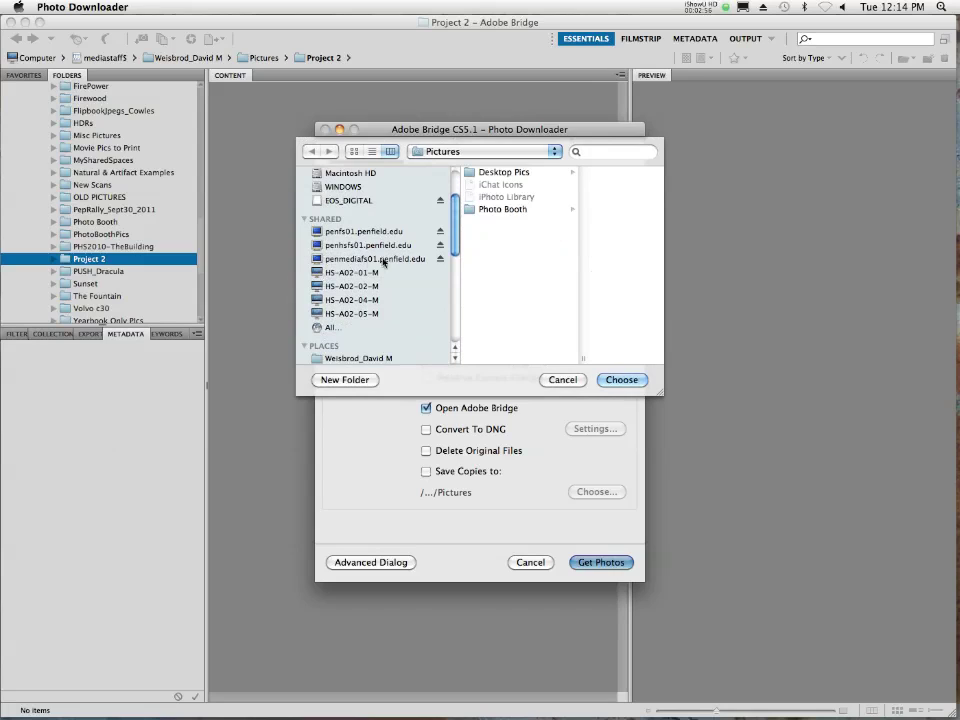
pyautogui.click(334, 260)
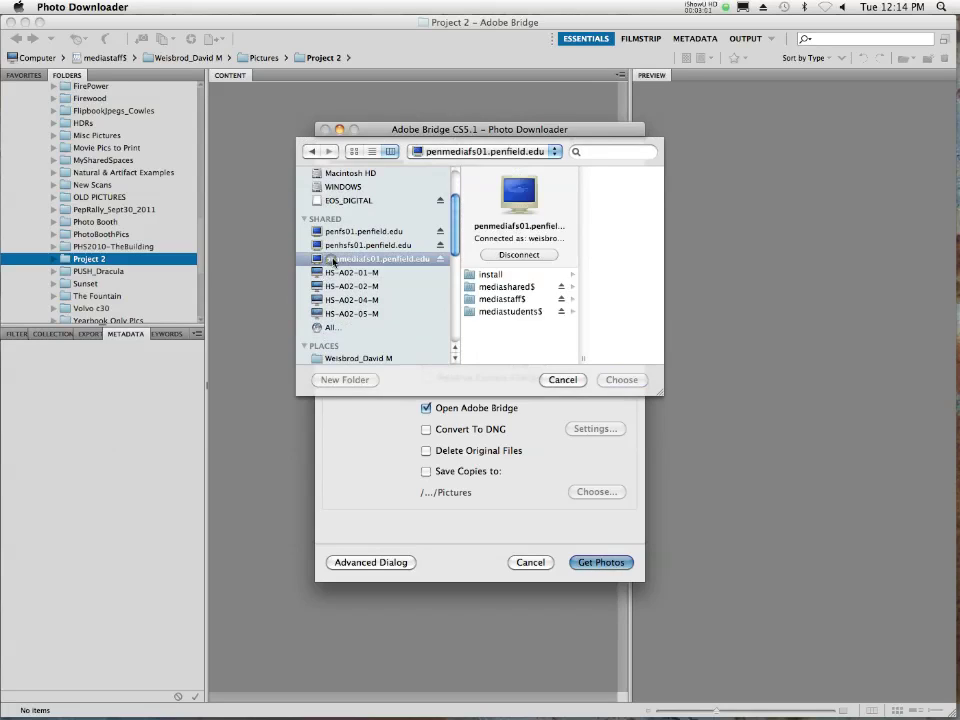
pyautogui.click(506, 312)
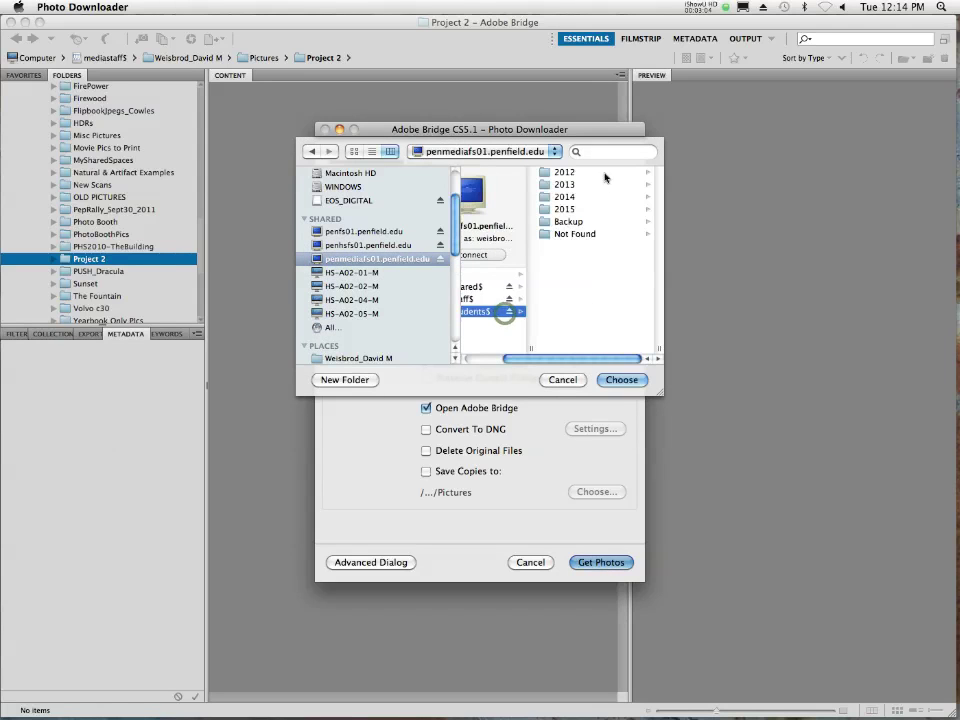
pyautogui.click(600, 174)
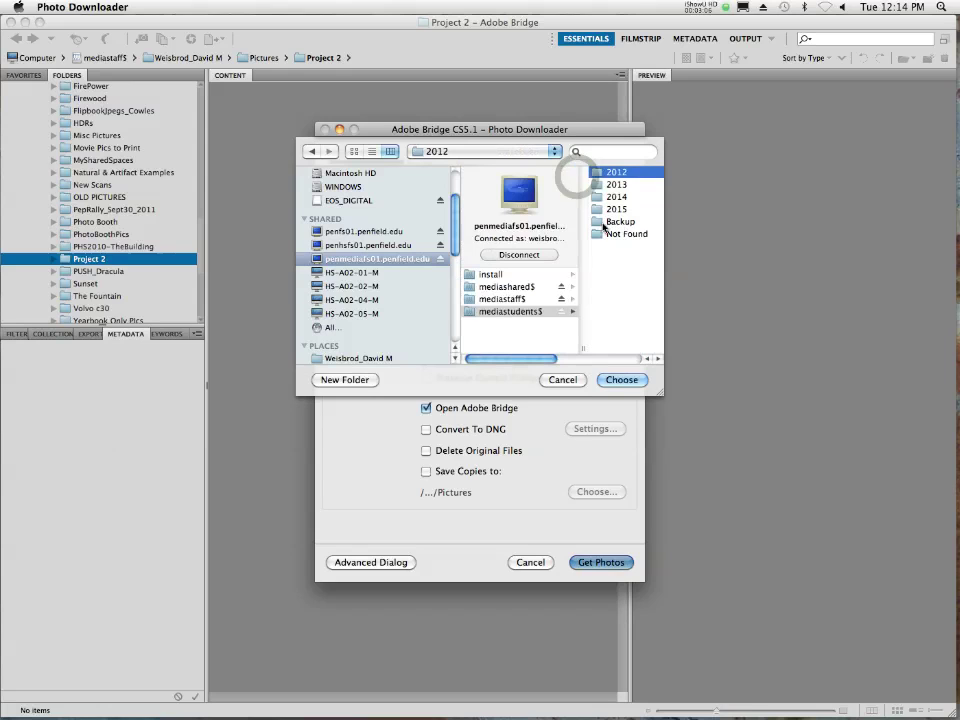
pyautogui.click(508, 299)
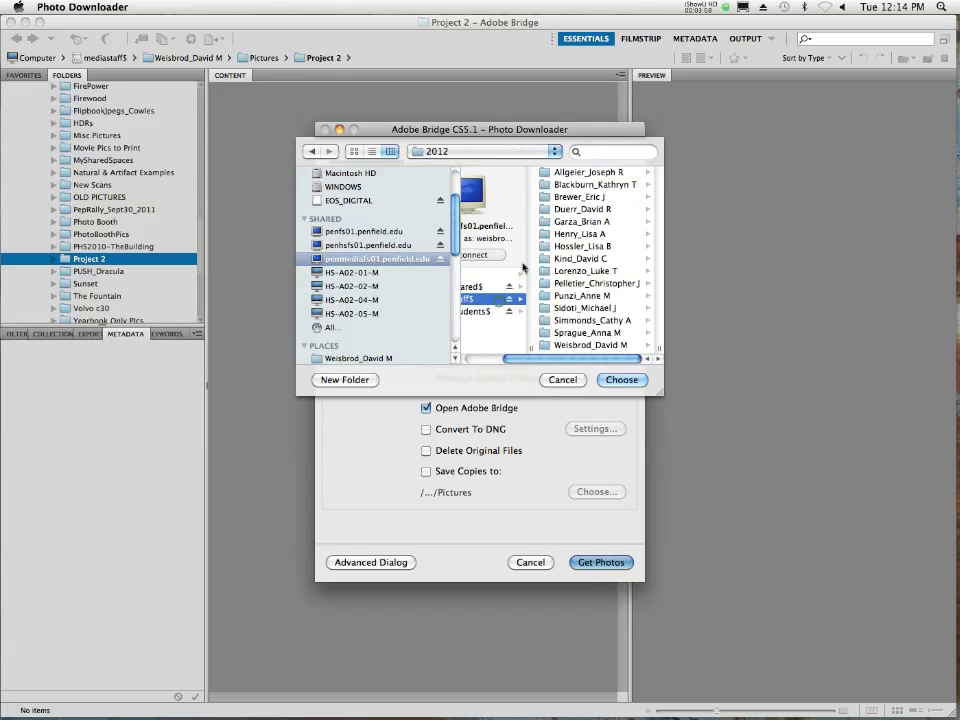
pyautogui.click(585, 333)
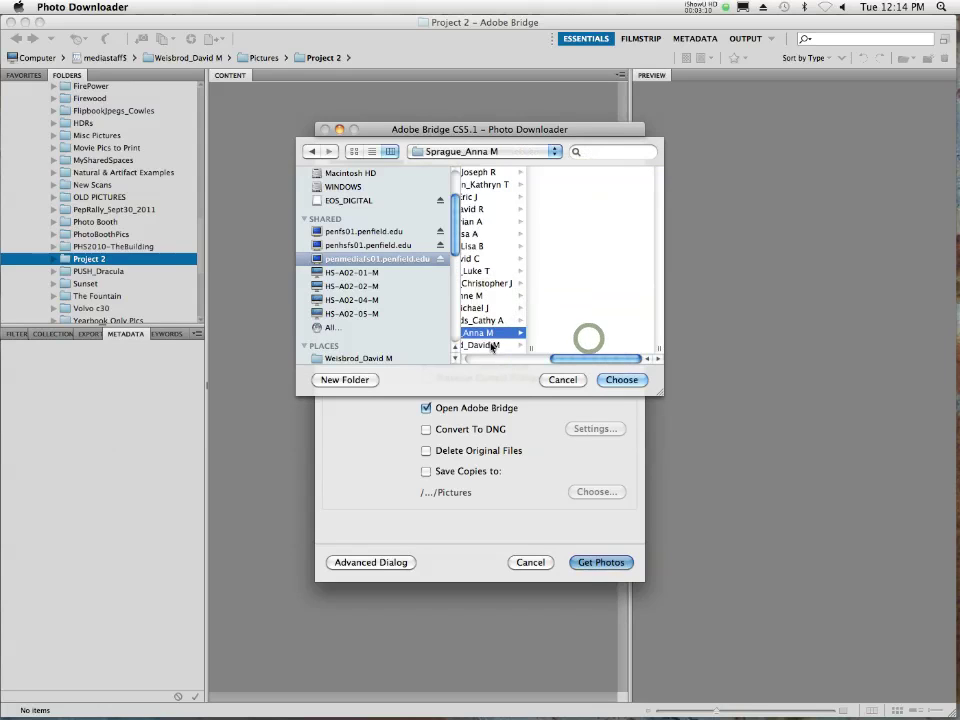
pyautogui.click(491, 346)
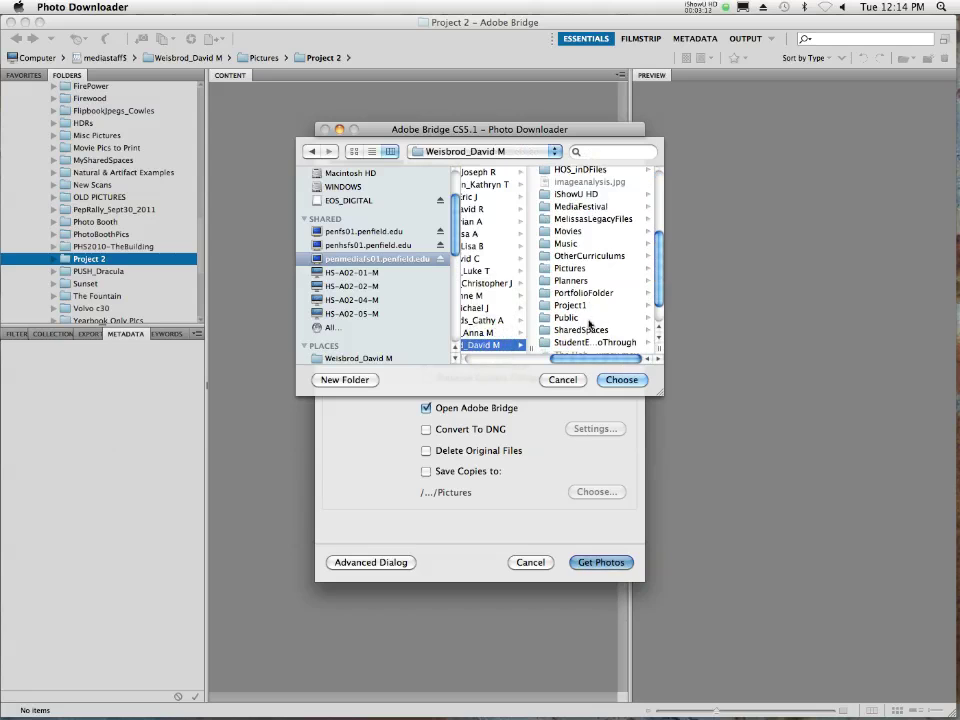
pyautogui.click(572, 268)
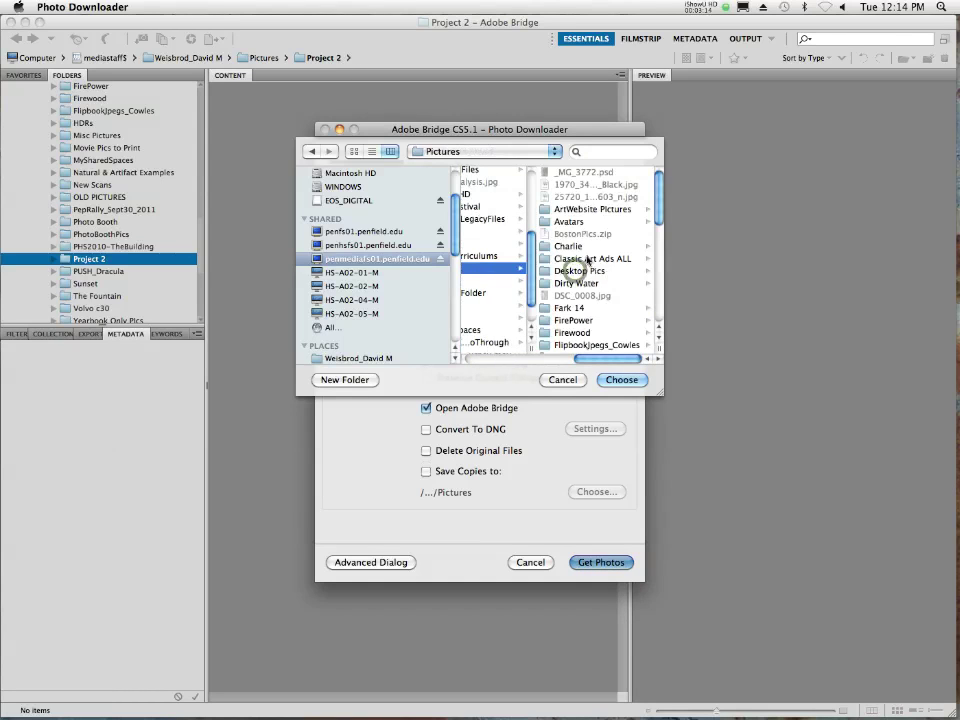
pyautogui.scroll(-10, 576, 275)
pyautogui.click(580, 286)
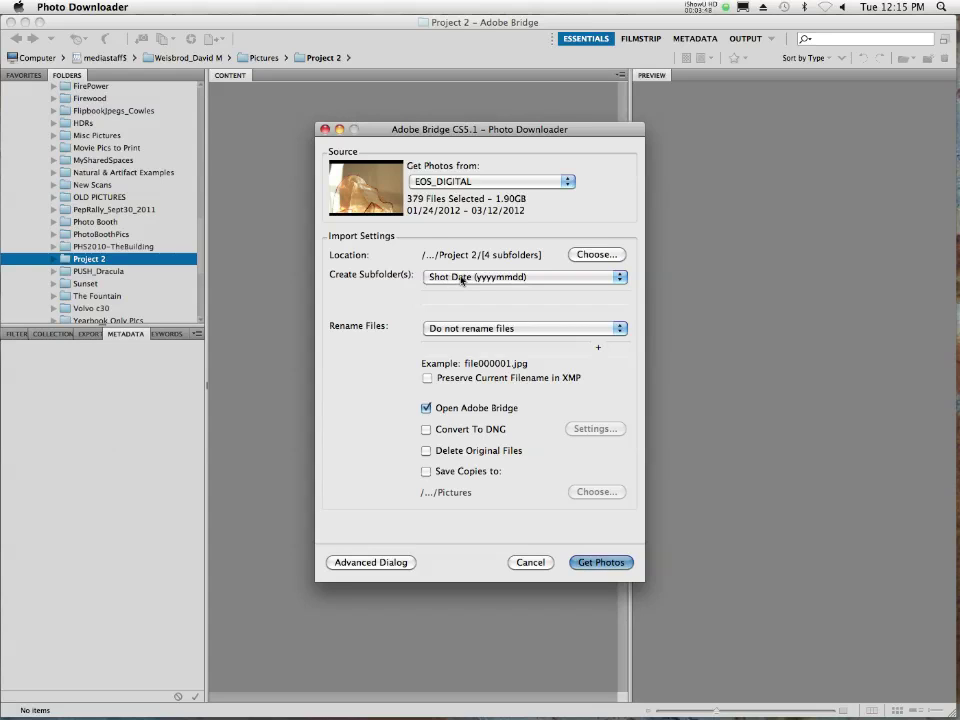
# - Choose no subfolders and rename files as Today's Date (yyyymmdd), e.g. 20120313_0001.jpg
pyautogui.click(447, 279)
pyautogui.click(463, 241)
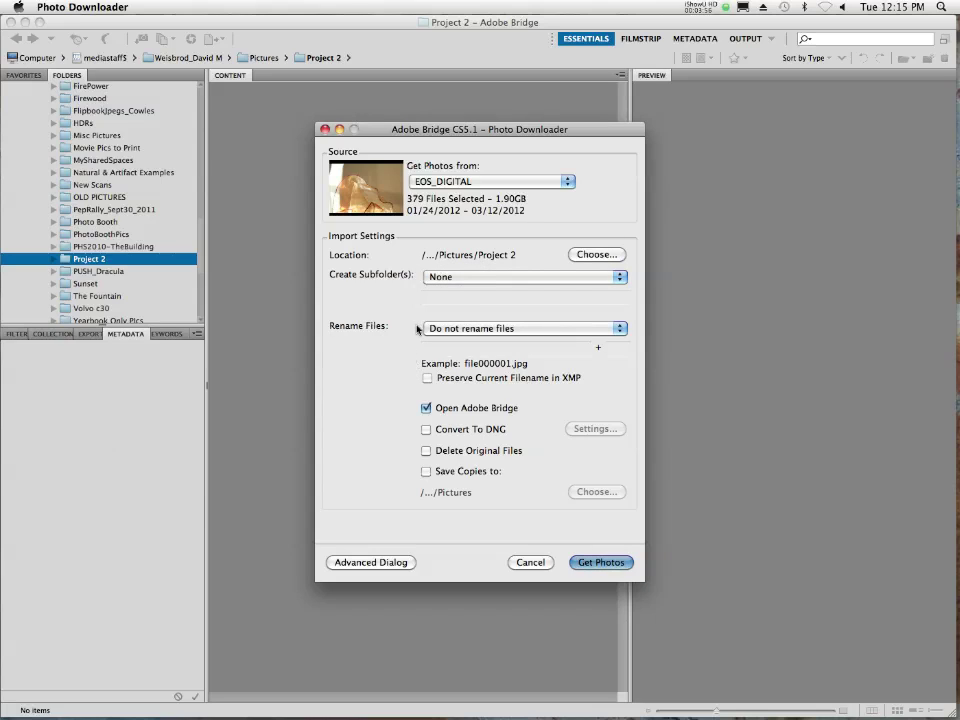
pyautogui.click(469, 328)
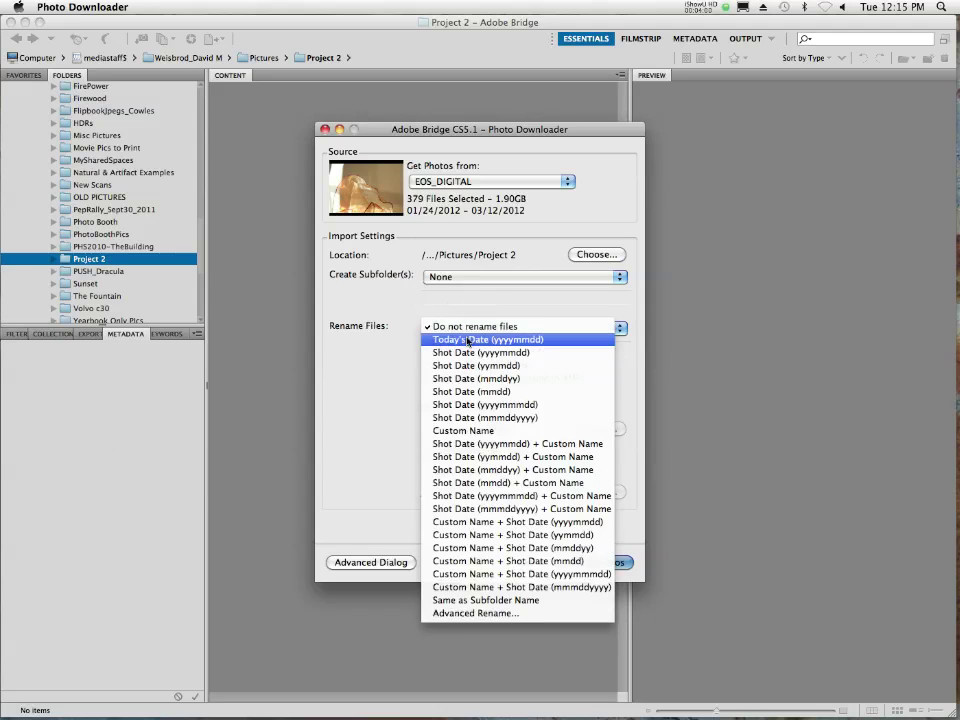
pyautogui.click(468, 340)
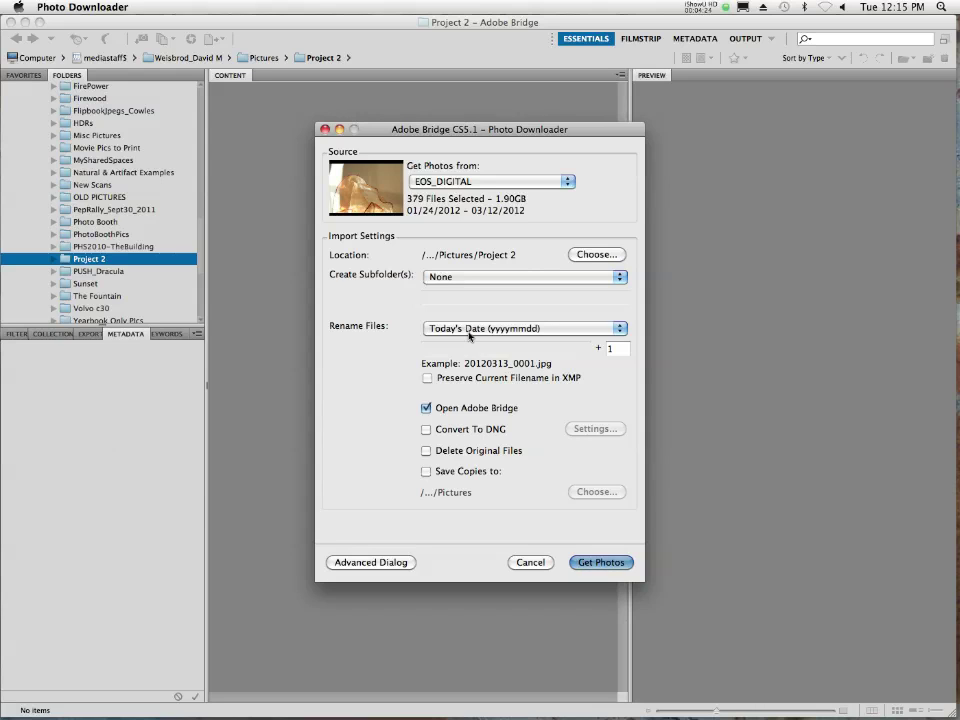
pyautogui.click(469, 336)
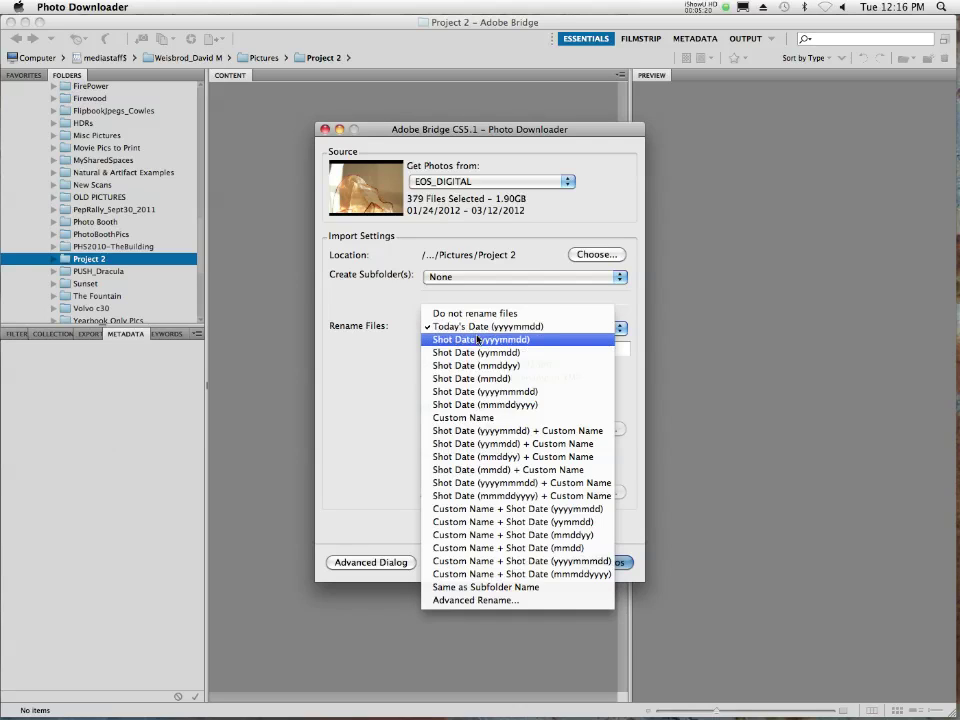
pyautogui.click(483, 327)
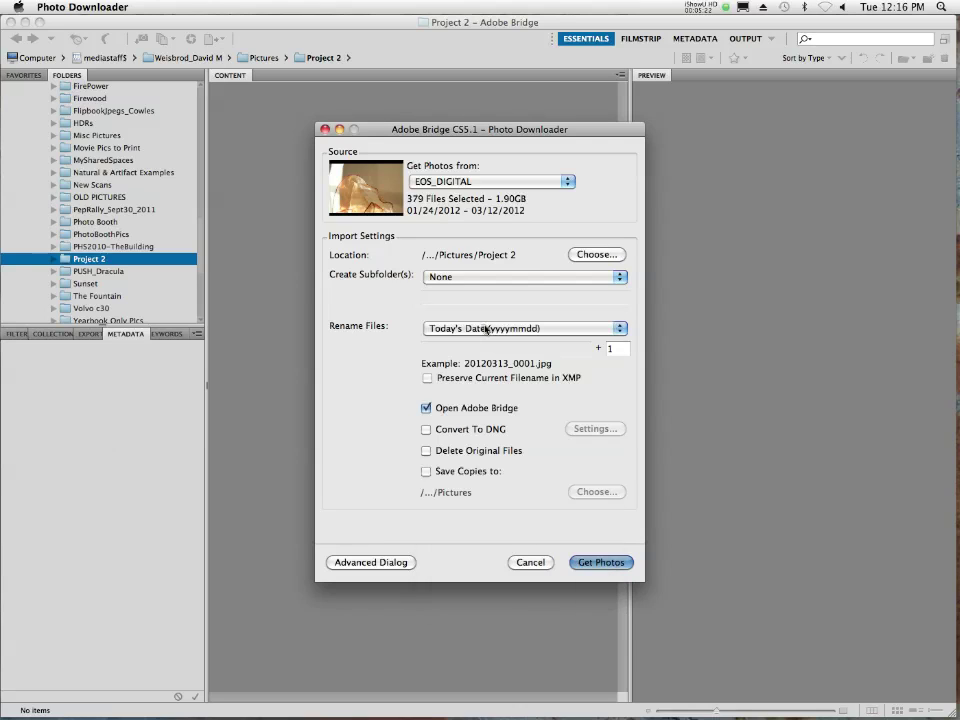
# - Start copying photos into Project 2, then stop partway after 19 photos and dismiss the alert
pyautogui.click(605, 563)
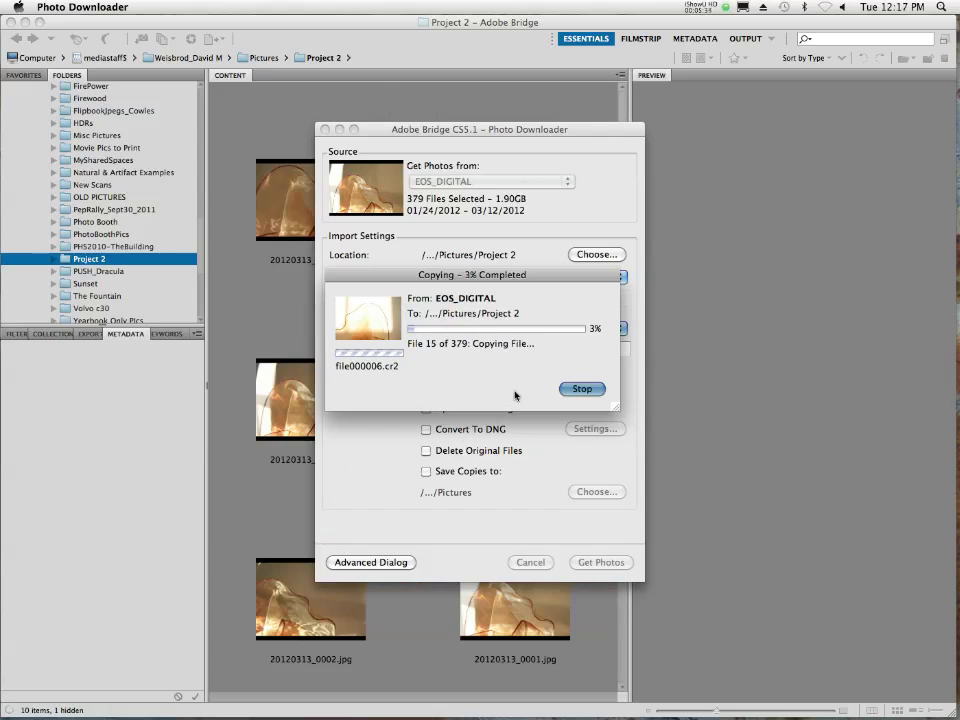
pyautogui.click(583, 388)
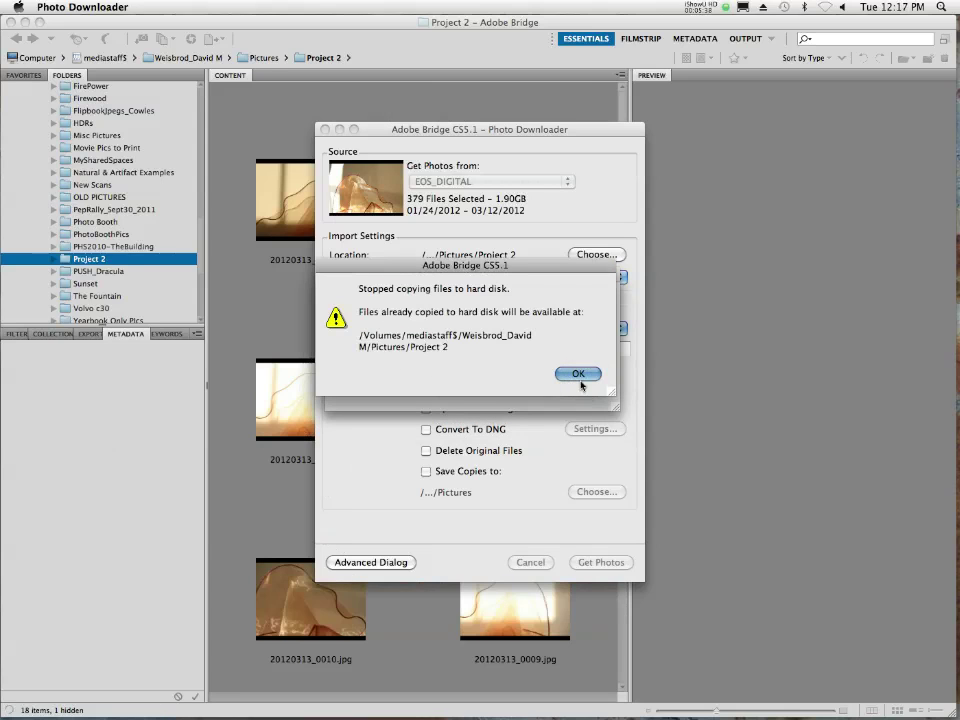
pyautogui.click(577, 374)
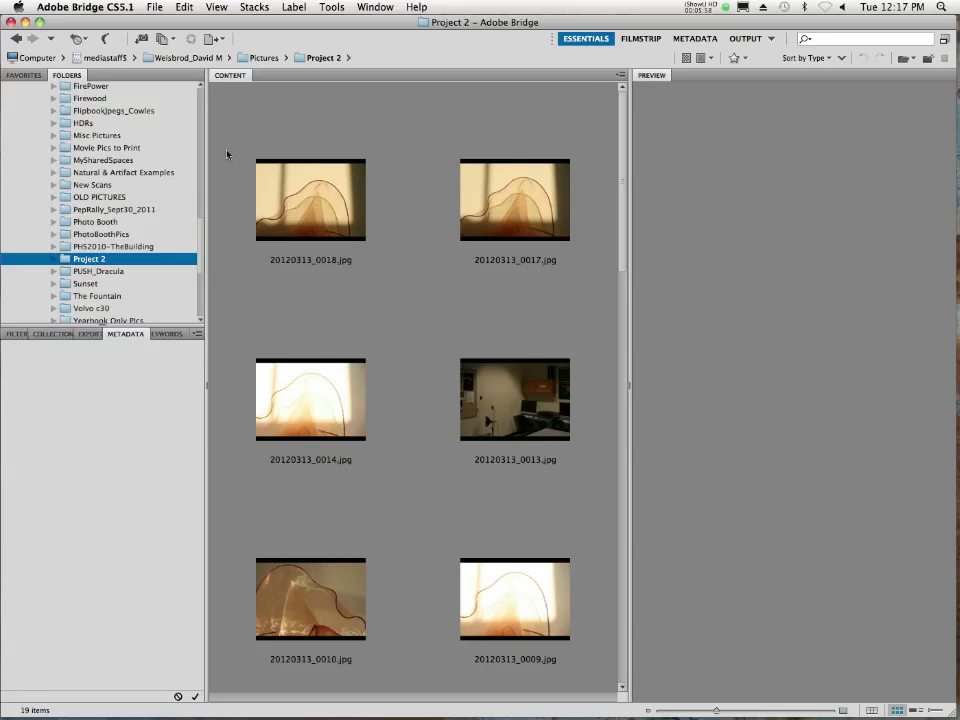
pyautogui.click(155, 7)
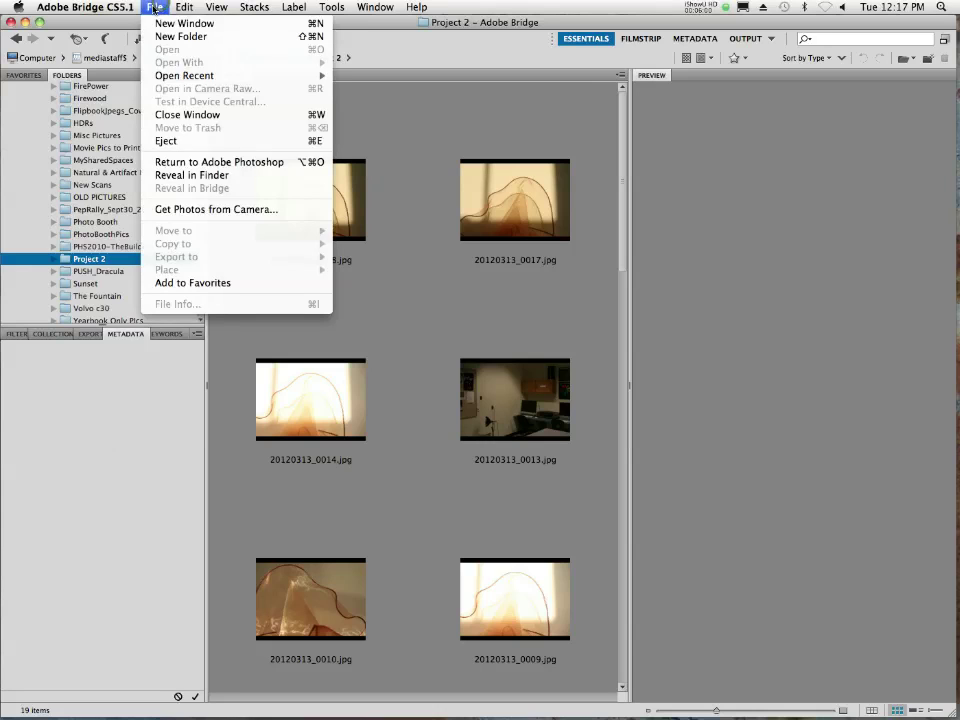
pyautogui.click(186, 209)
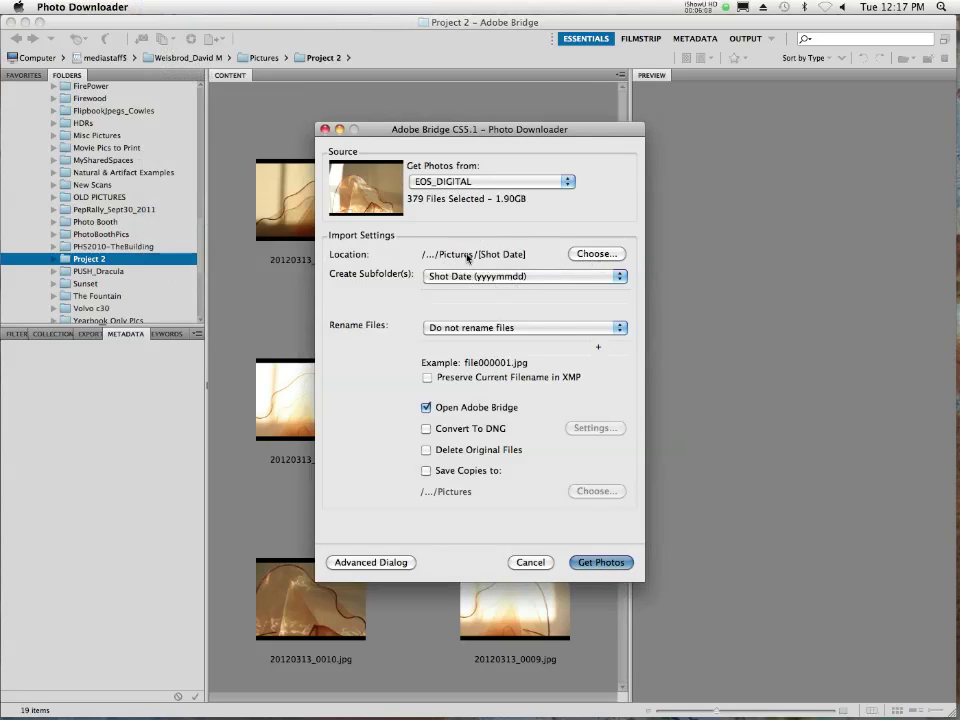
pyautogui.click(594, 255)
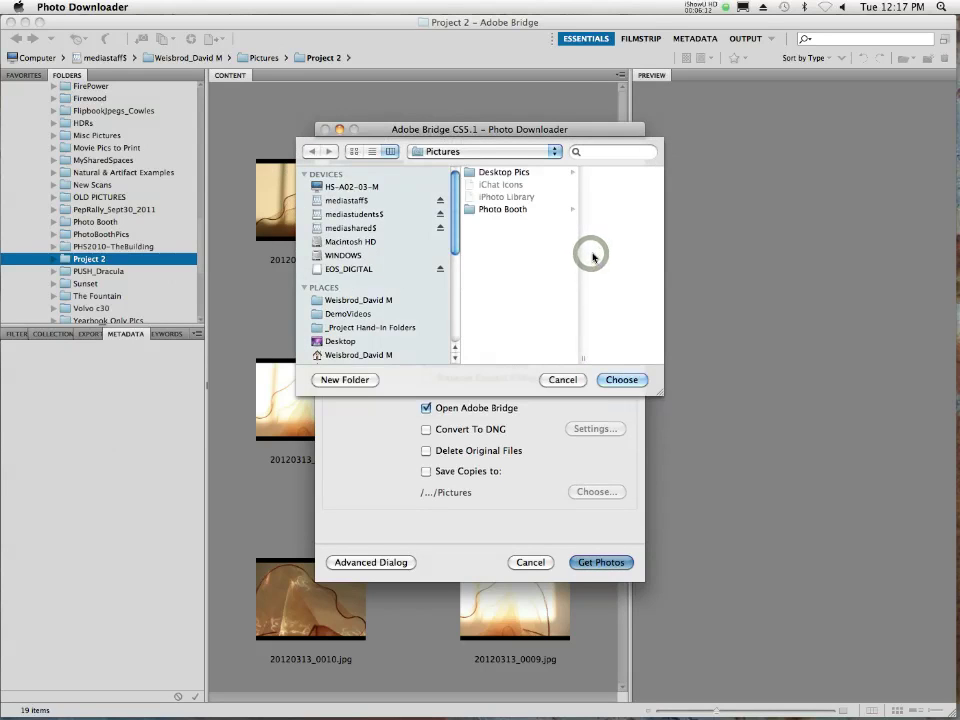
pyautogui.click(562, 379)
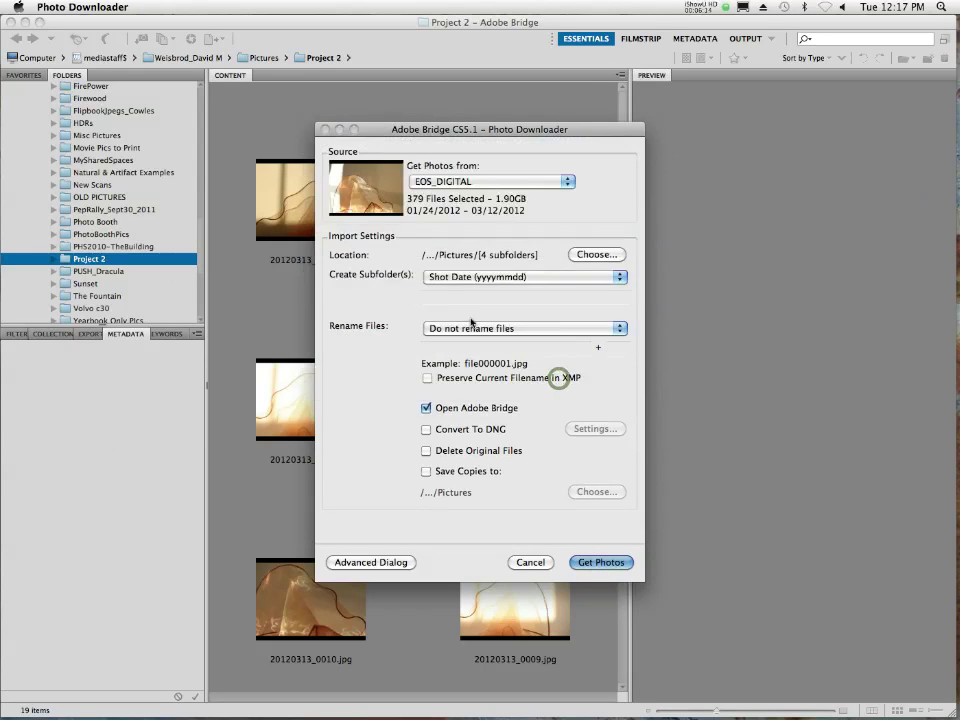
pyautogui.click(478, 277)
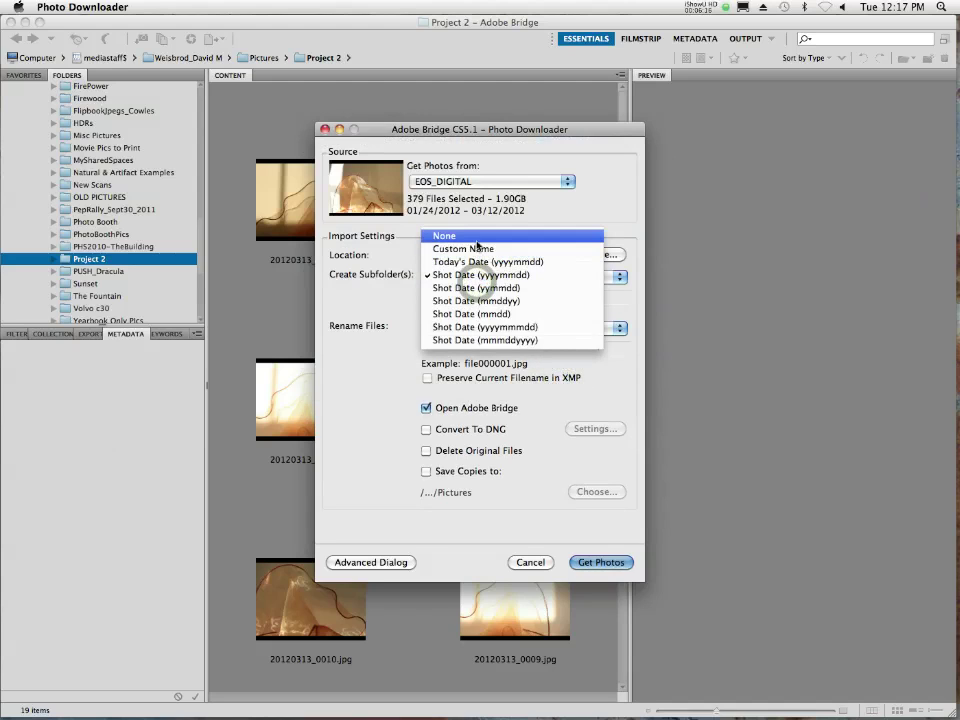
pyautogui.click(478, 243)
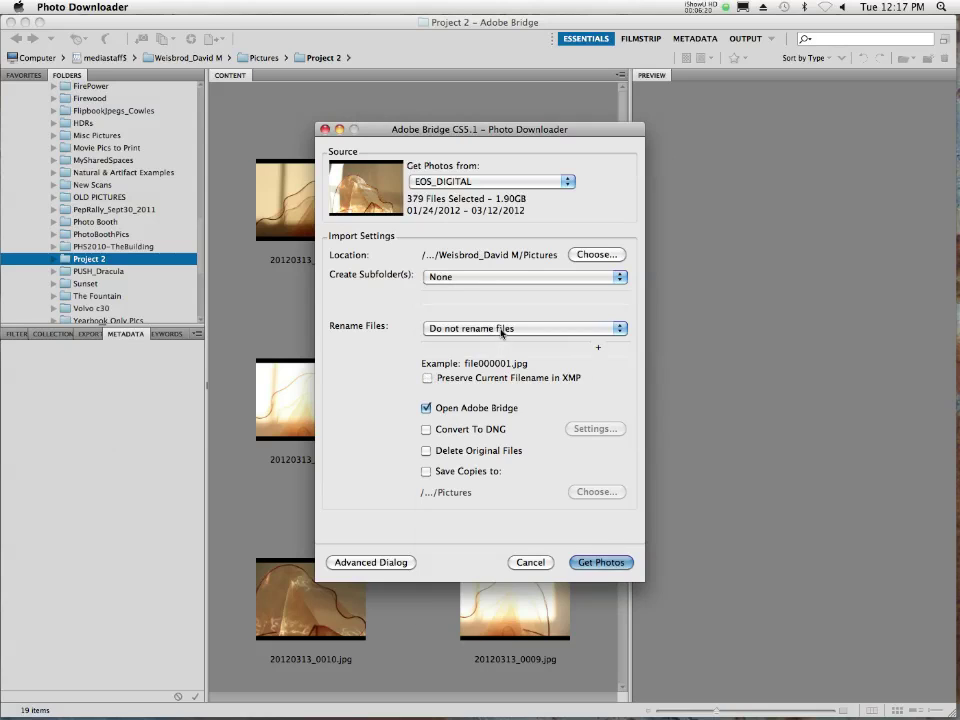
pyautogui.click(500, 327)
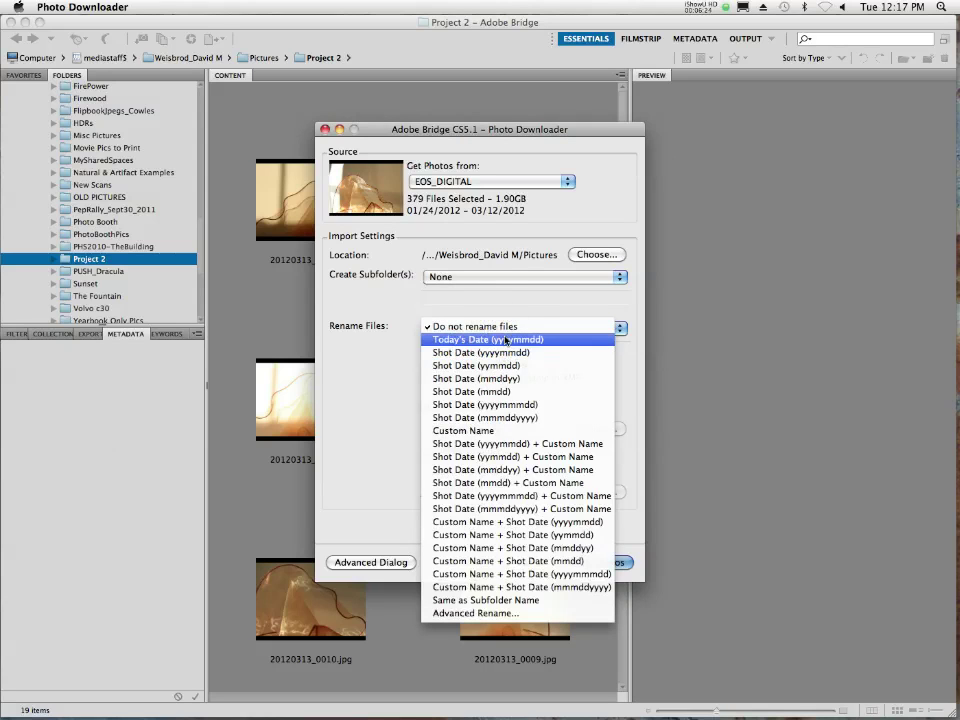
pyautogui.click(588, 299)
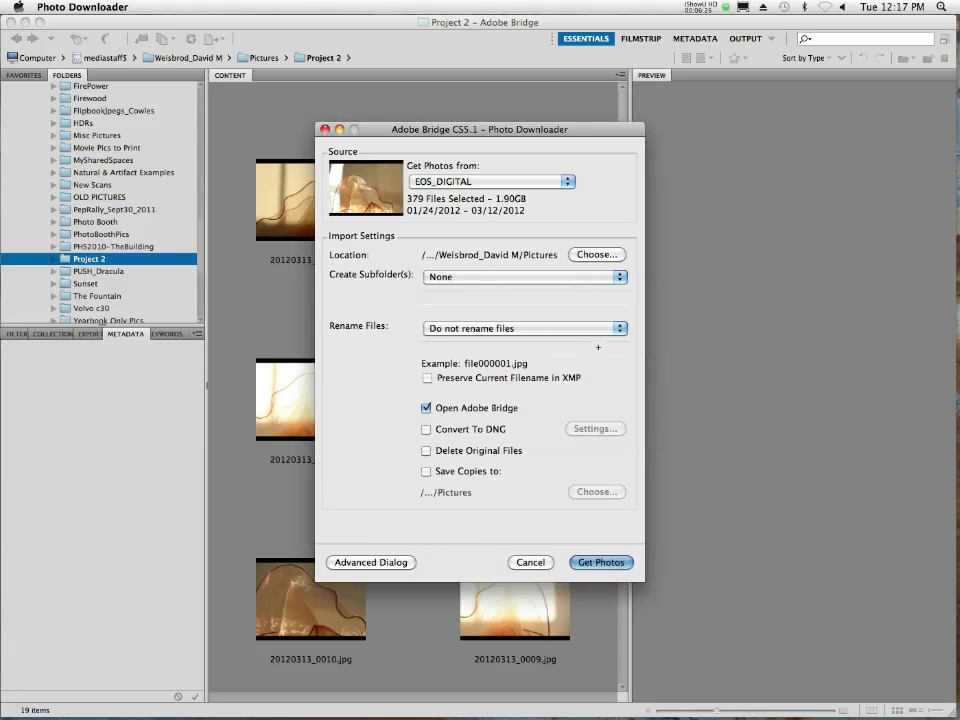